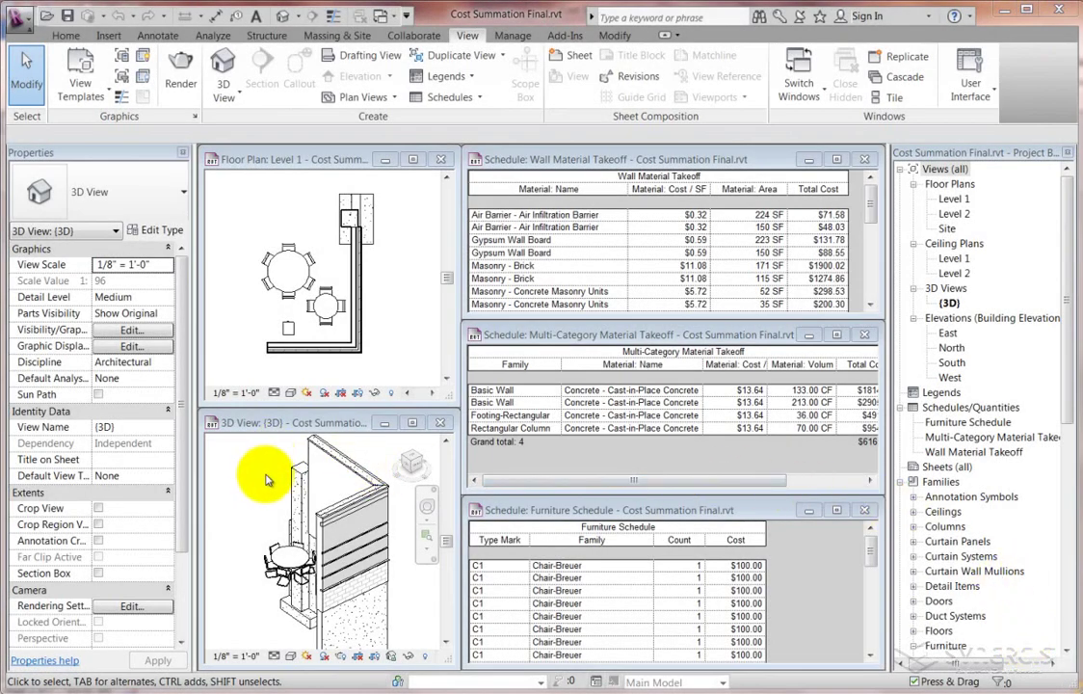
# - Orbit the 3D view to see the tables inside, then scroll the Furniture Schedule
pyautogui.click(405, 475)
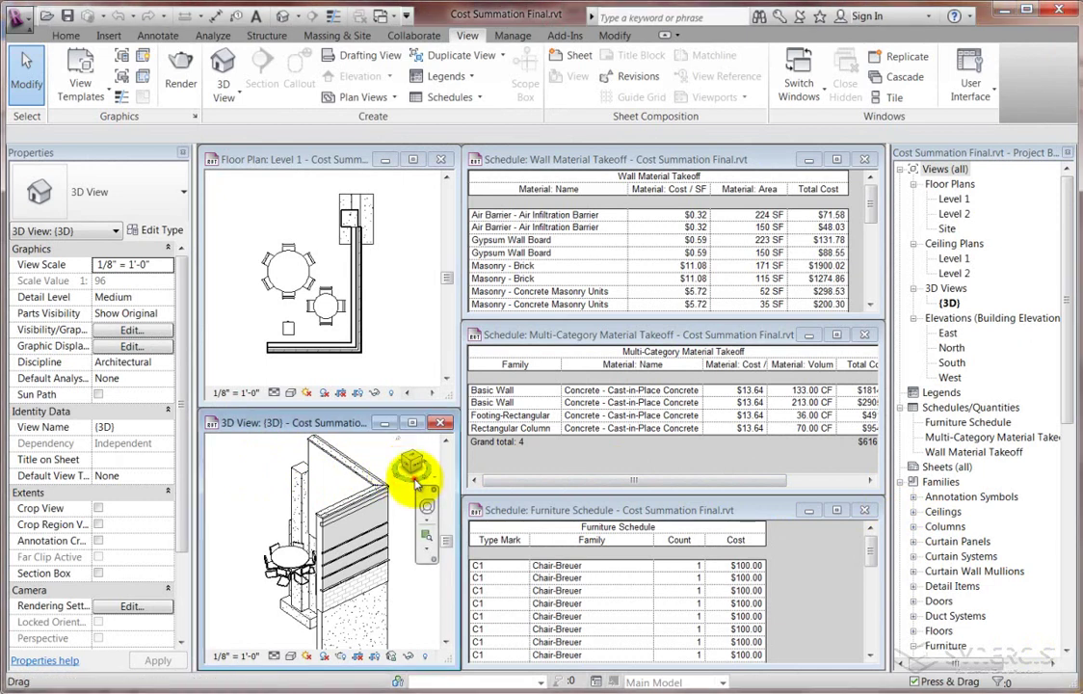
pyautogui.moveTo(405, 479); pyautogui.dragTo(228, 470)
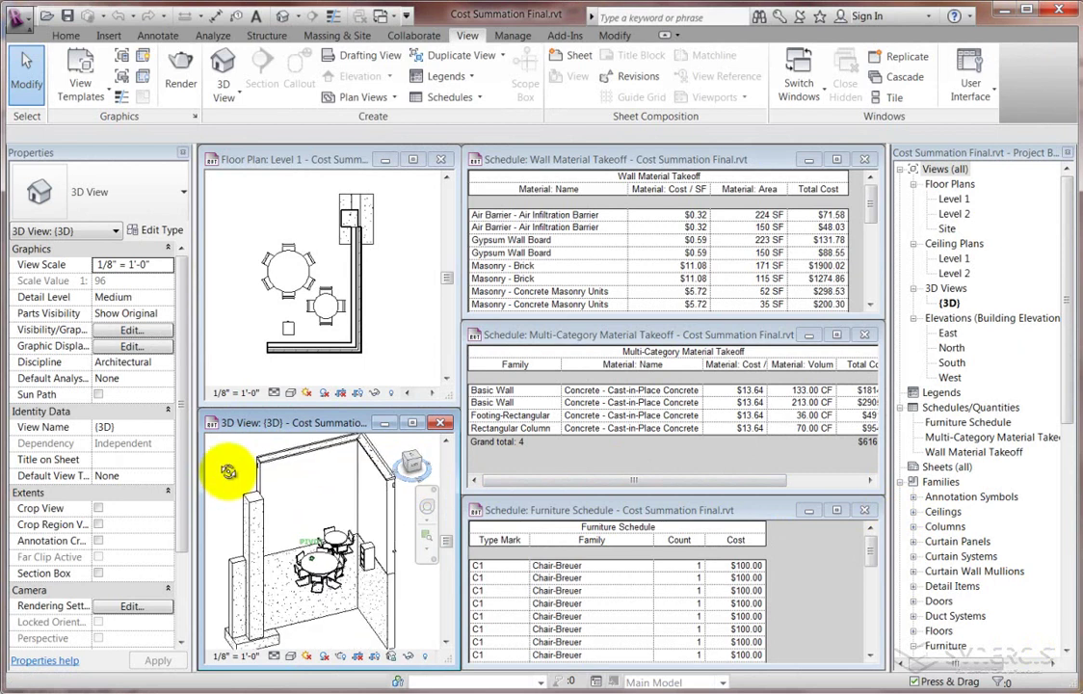
pyautogui.click(871, 557)
pyautogui.moveTo(871, 557); pyautogui.dragTo(873, 627)
pyautogui.scroll(5, 771, 539)
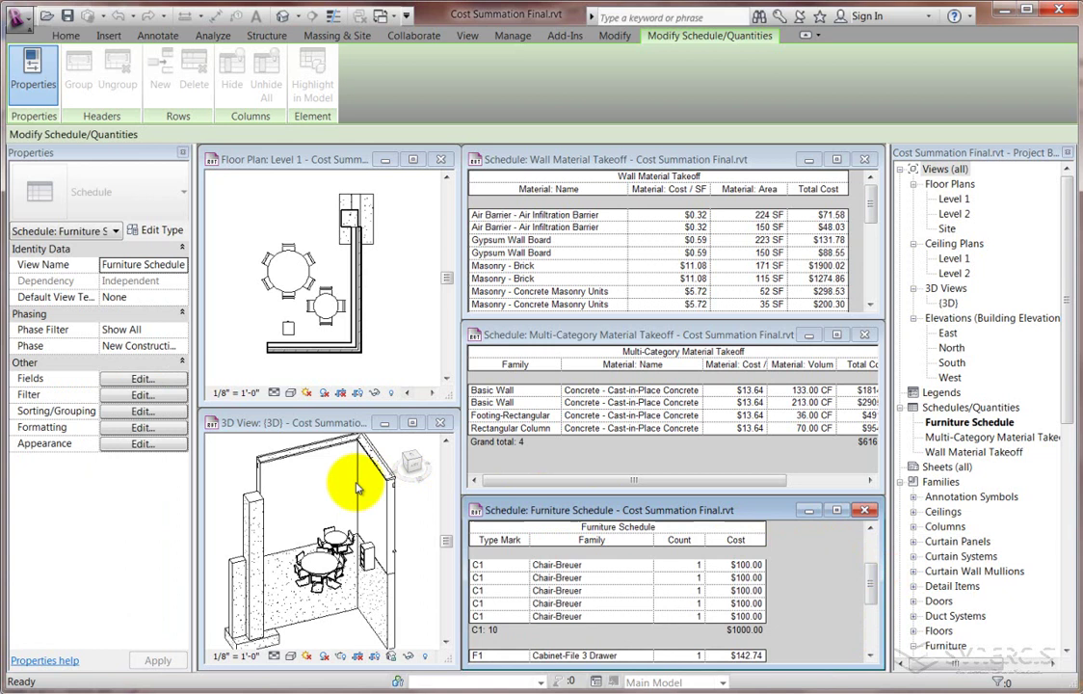
# - Select the 12" concrete foundation wall and its rectangular footing in the 3D view
pyautogui.click(248, 523)
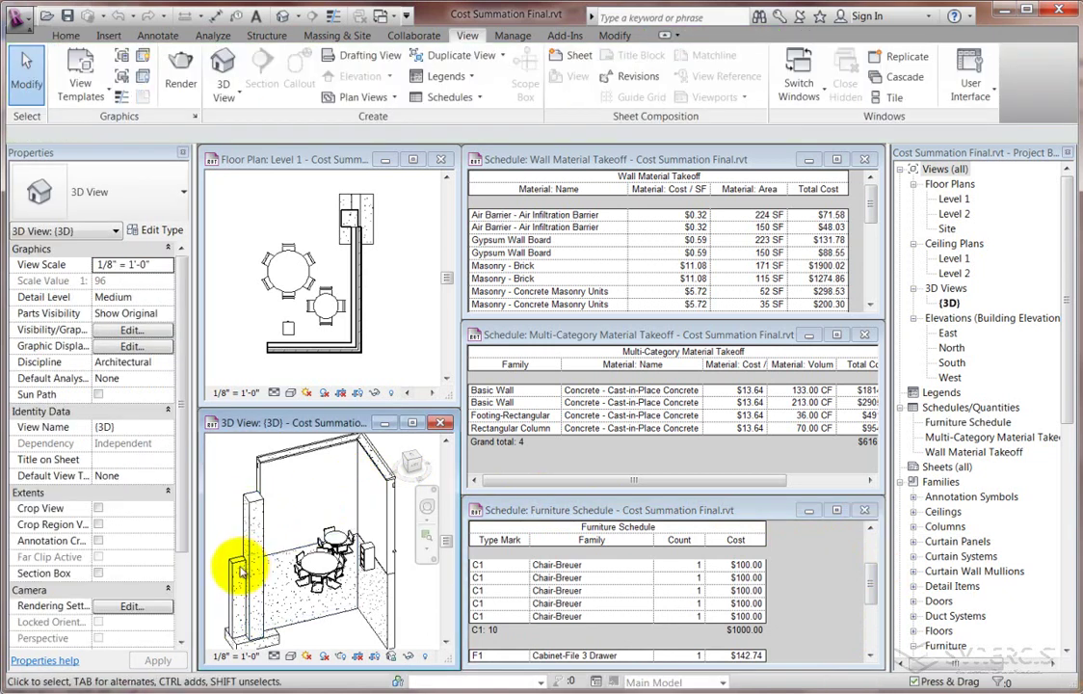
pyautogui.click(236, 621)
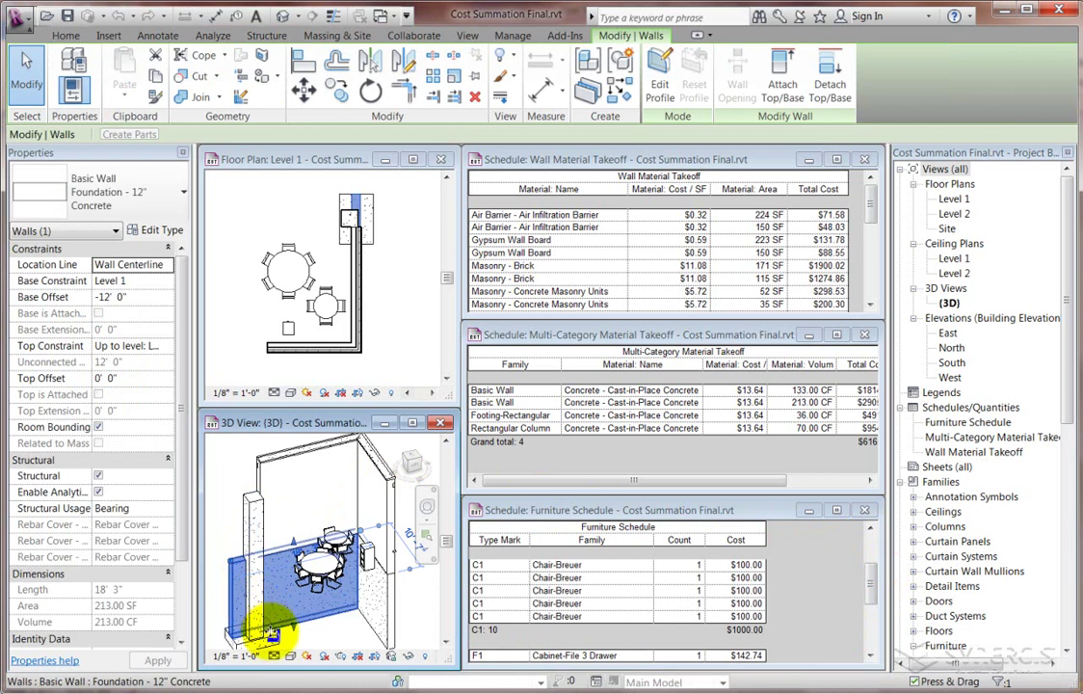
pyautogui.click(245, 636)
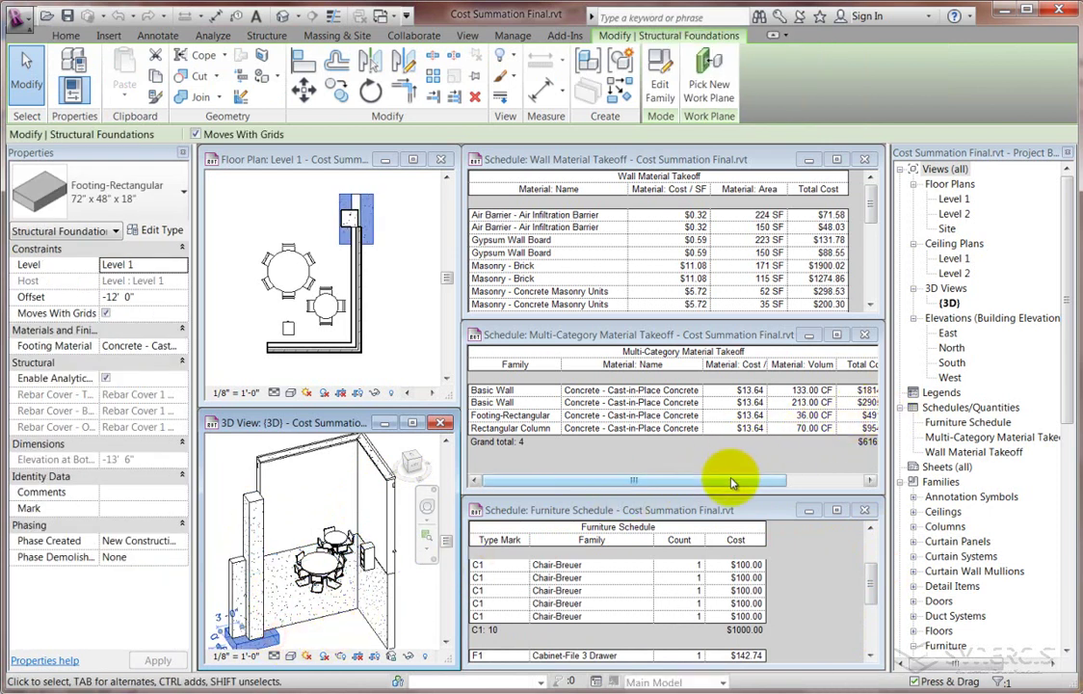
pyautogui.moveTo(732, 482)
pyautogui.mouseDown()
pyautogui.moveTo(803, 487)
pyautogui.moveTo(725, 486)
pyautogui.mouseUp()
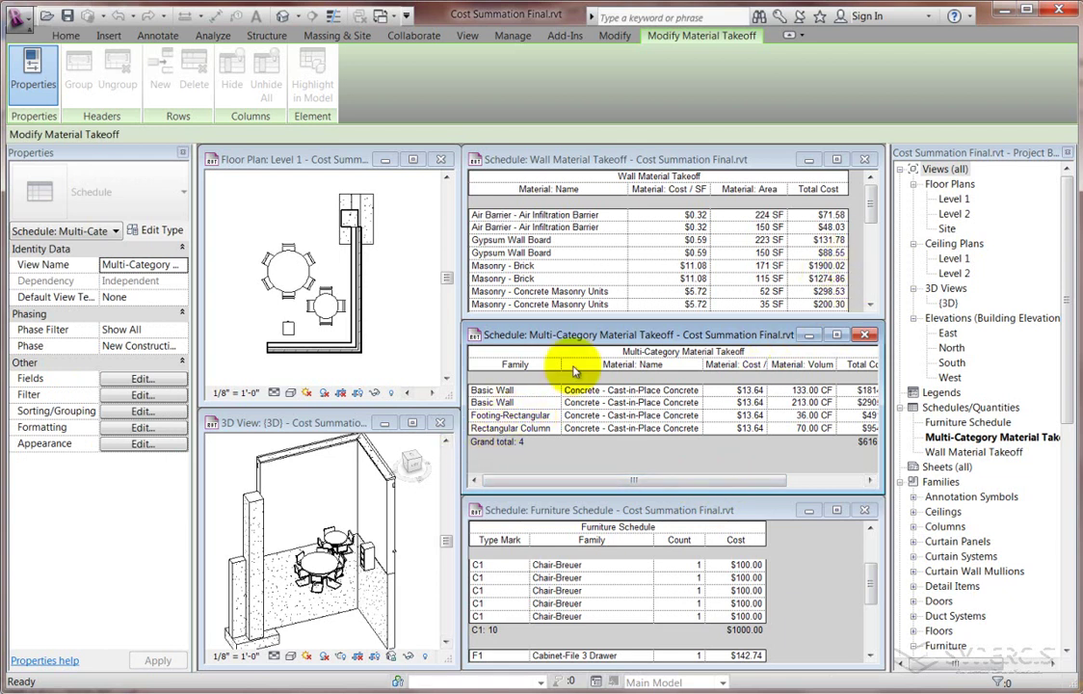
# - Orbit the 3D view to face the layered wall and scroll the material takeoff
pyautogui.click(395, 476)
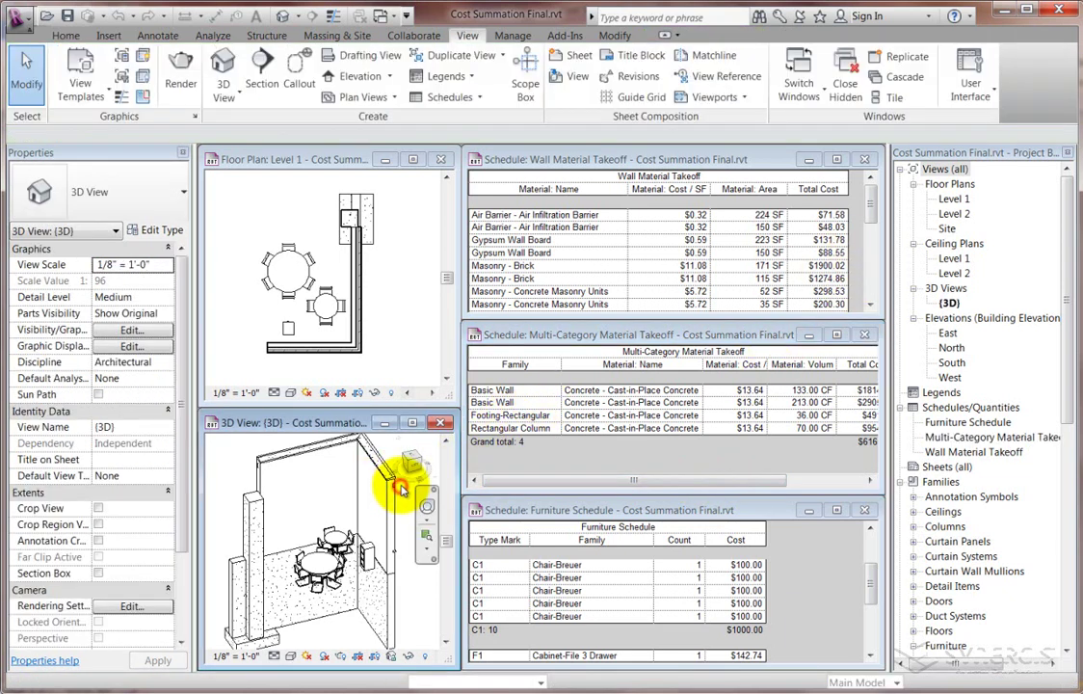
pyautogui.moveTo(409, 482); pyautogui.dragTo(332, 511)
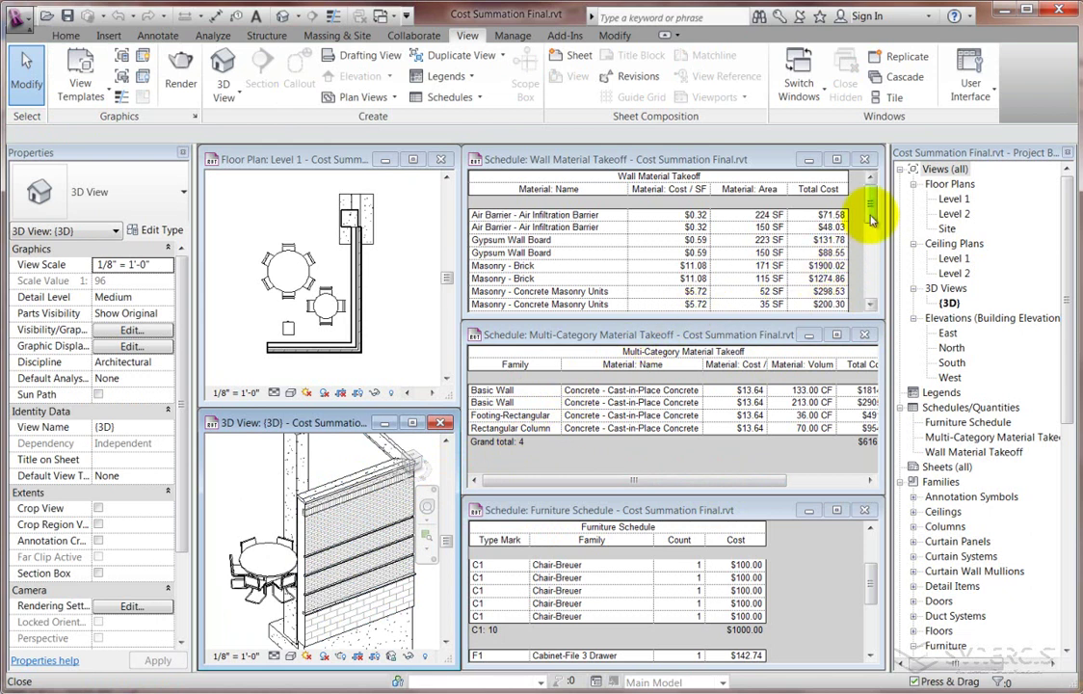
pyautogui.moveTo(870, 219)
pyautogui.mouseDown()
pyautogui.moveTo(870, 279)
pyautogui.moveTo(877, 220)
pyautogui.mouseUp()
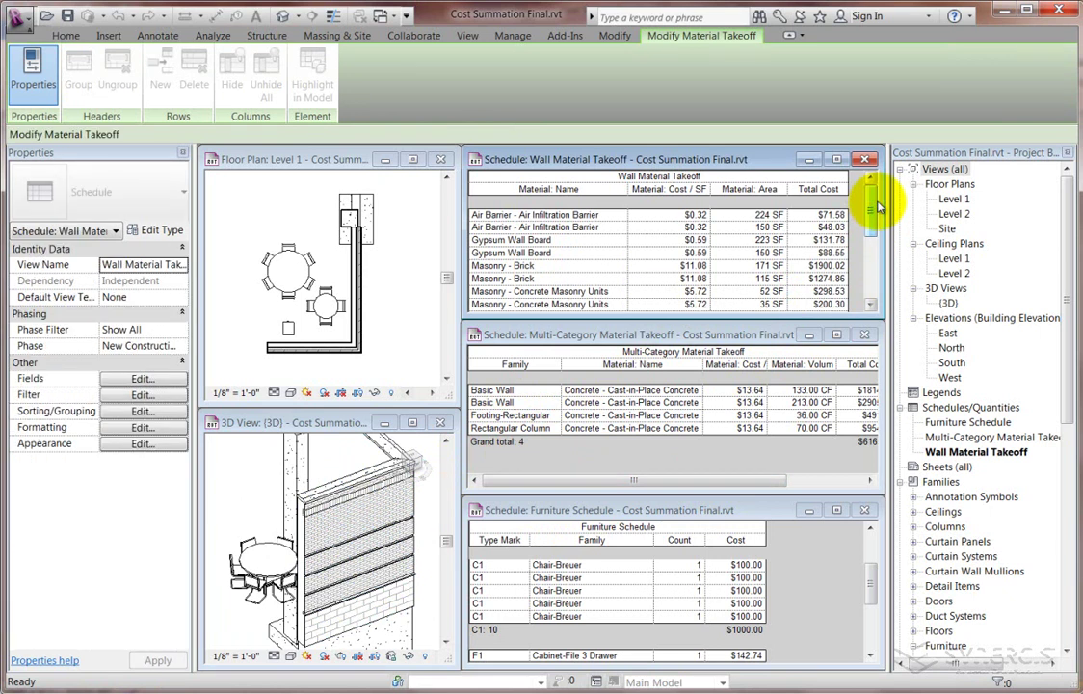
# - Close Cost Summation Final and open Cost Summation from the recent projects list
pyautogui.click(19, 17)
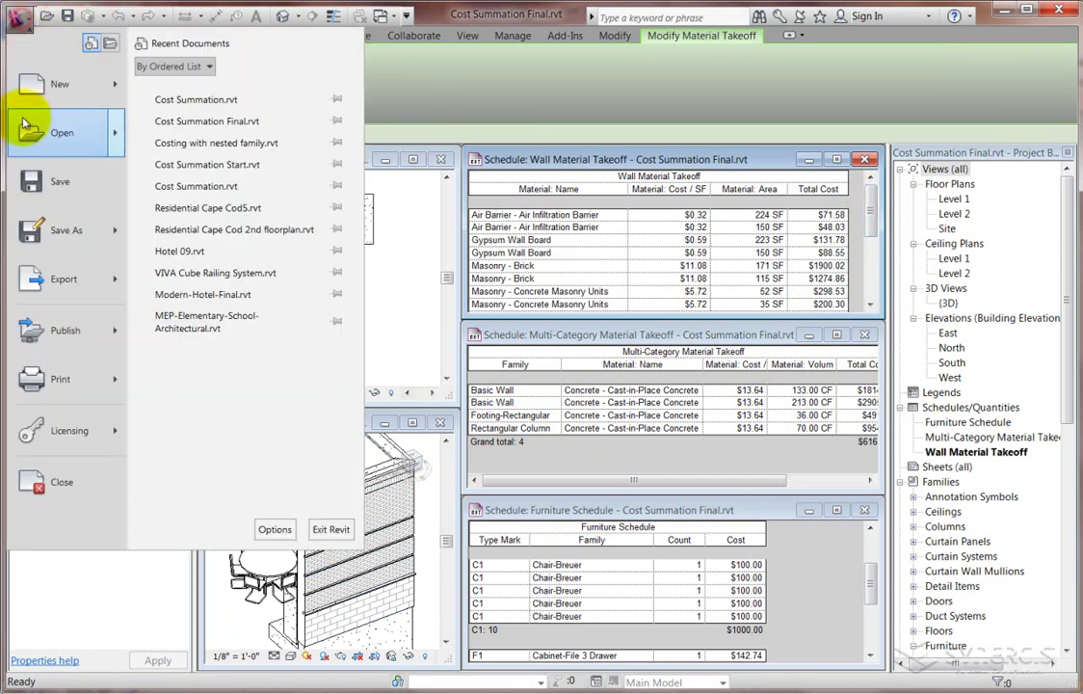
pyautogui.click(41, 479)
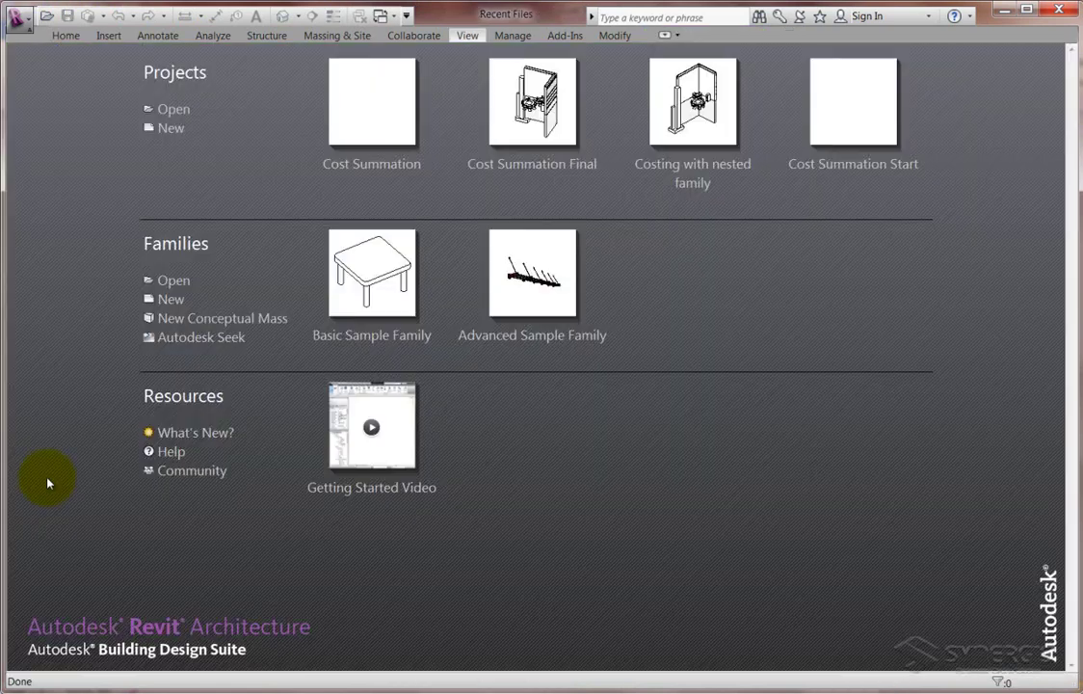
pyautogui.click(379, 168)
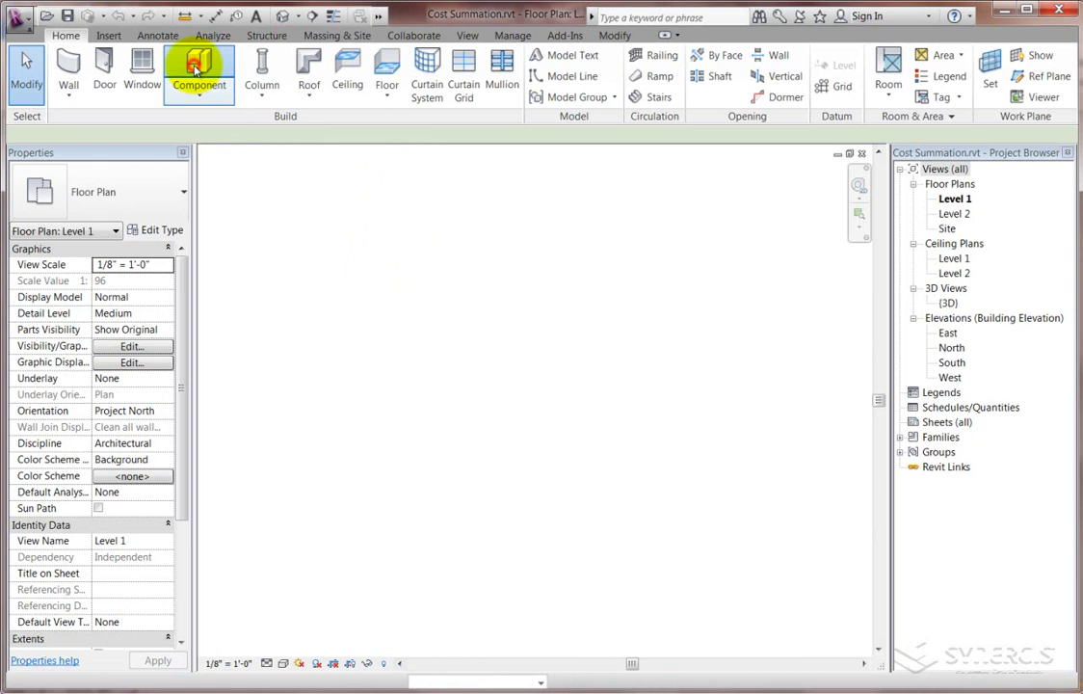
# - Place a Cabinet-File 3 Drawer 15" x 18" near the plan centre and select it
pyautogui.click(199, 65)
pyautogui.click(180, 190)
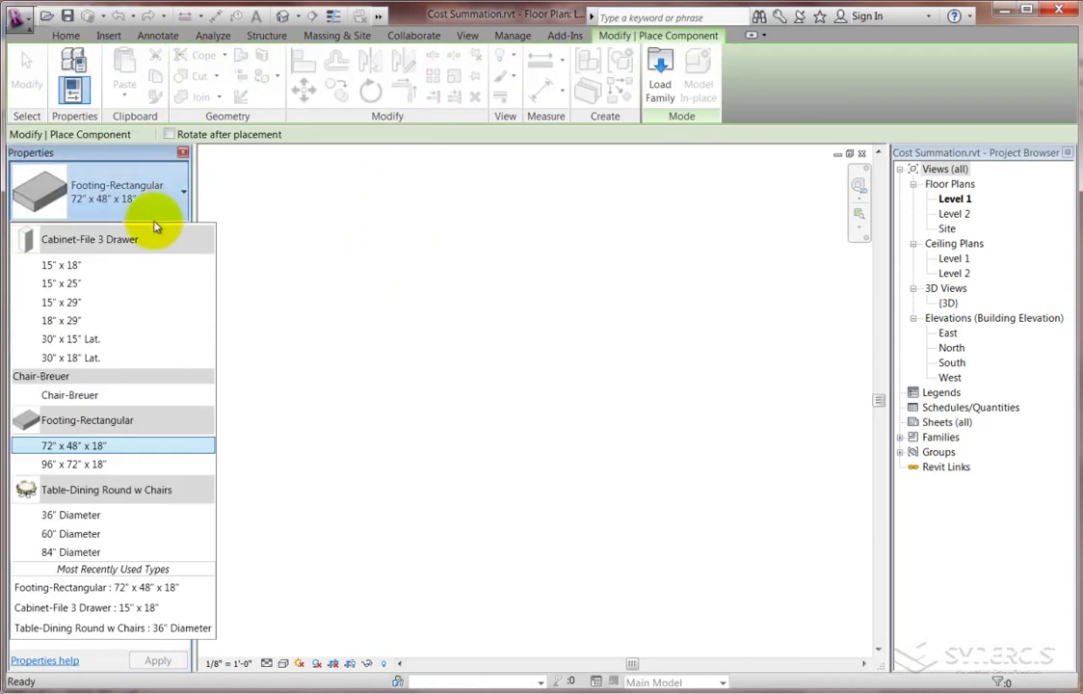
pyautogui.click(65, 266)
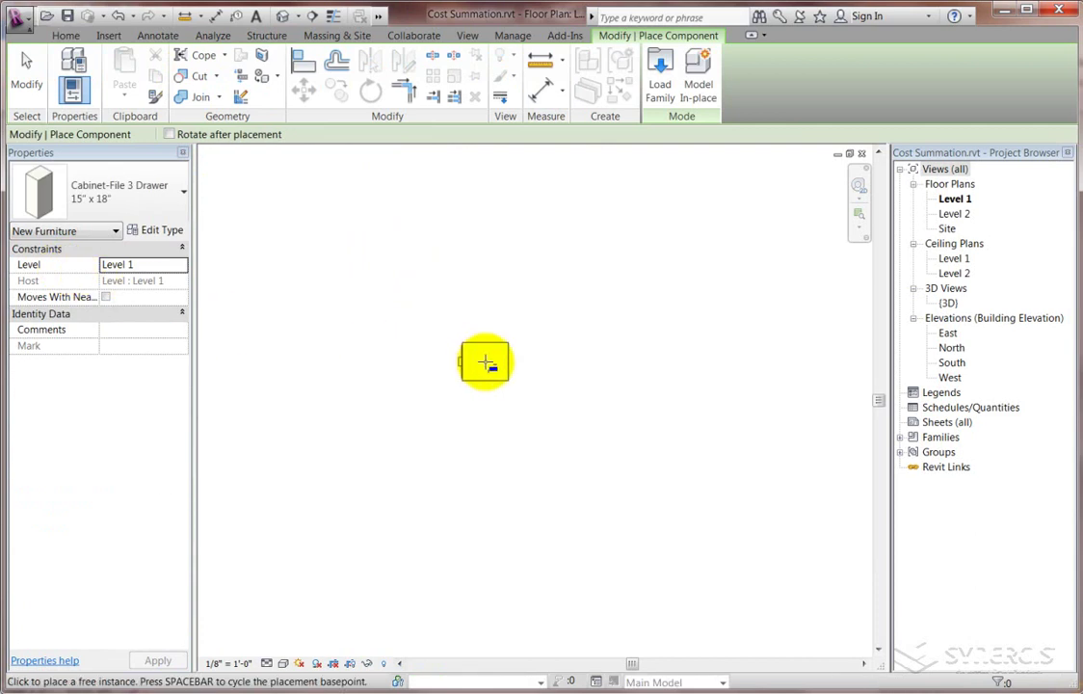
pyautogui.click(544, 372)
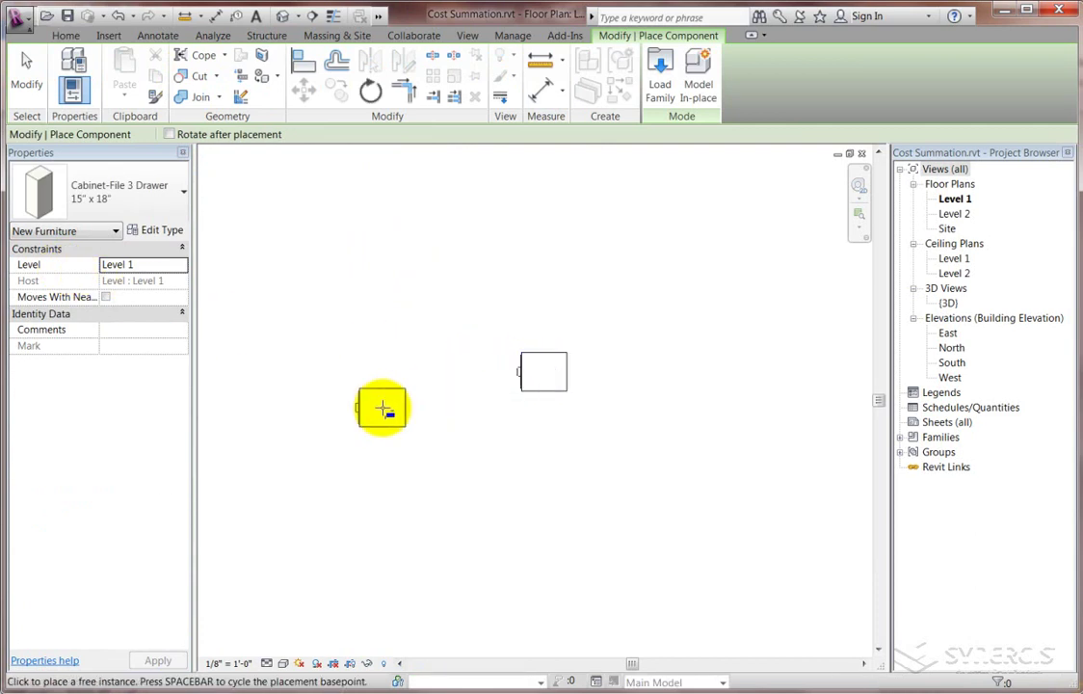
pyautogui.click(292, 328)
pyautogui.click(28, 74)
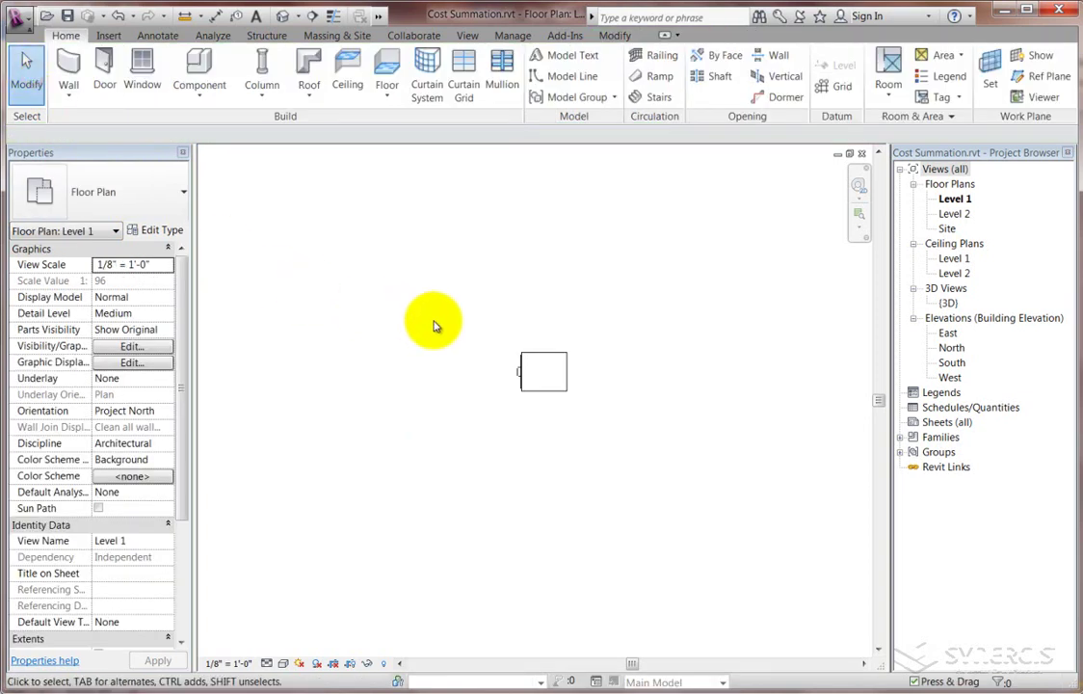
pyautogui.click(537, 361)
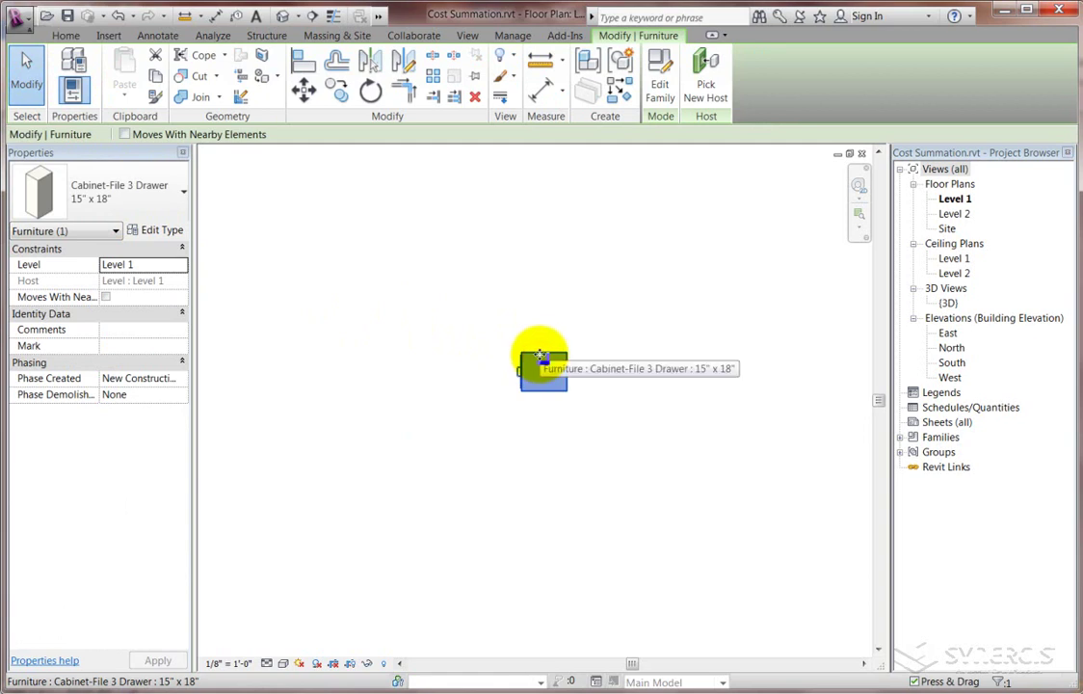
# - Set the cabinet type's Type Mark to F1 and Cost to 142.73
pyautogui.click(151, 234)
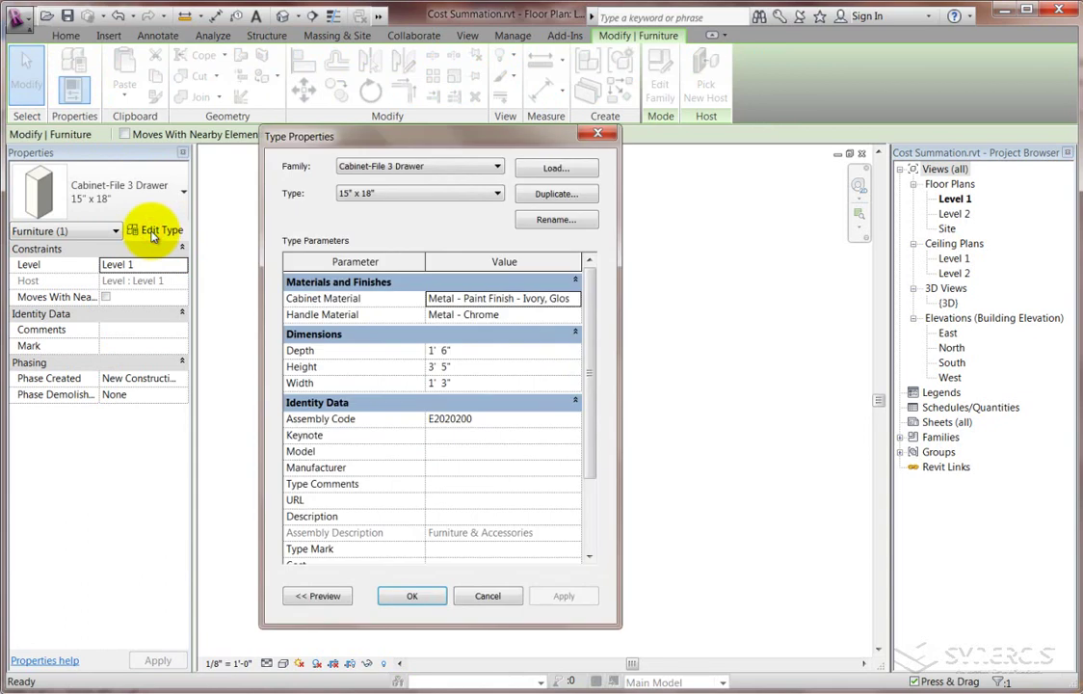
pyautogui.moveTo(590, 364); pyautogui.dragTo(590, 428)
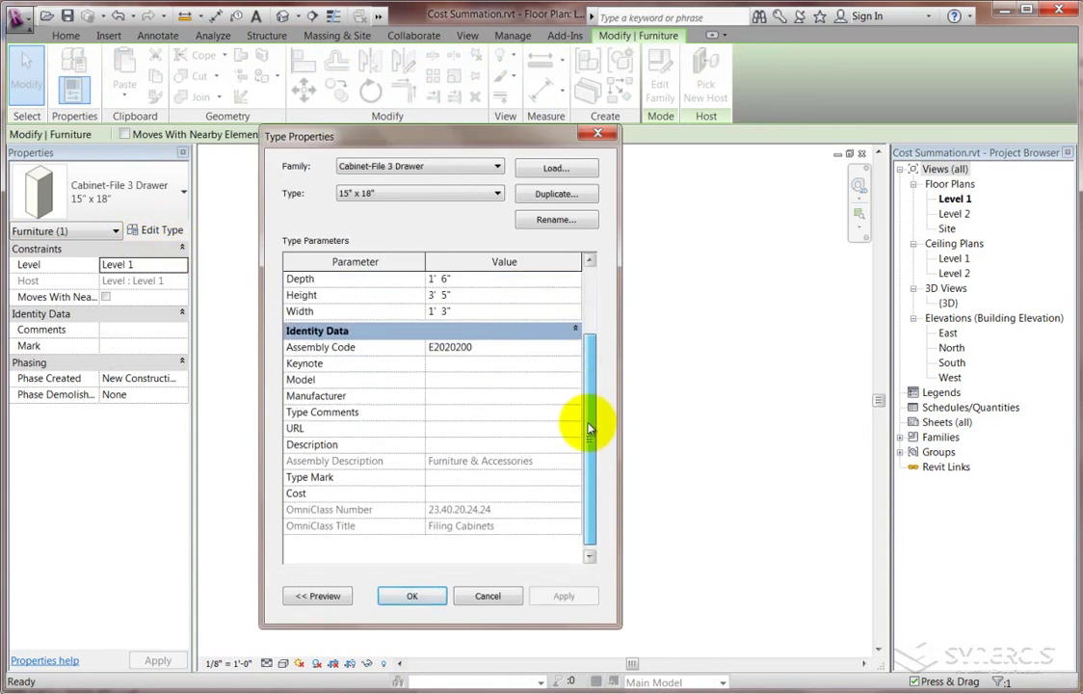
pyautogui.click(446, 479)
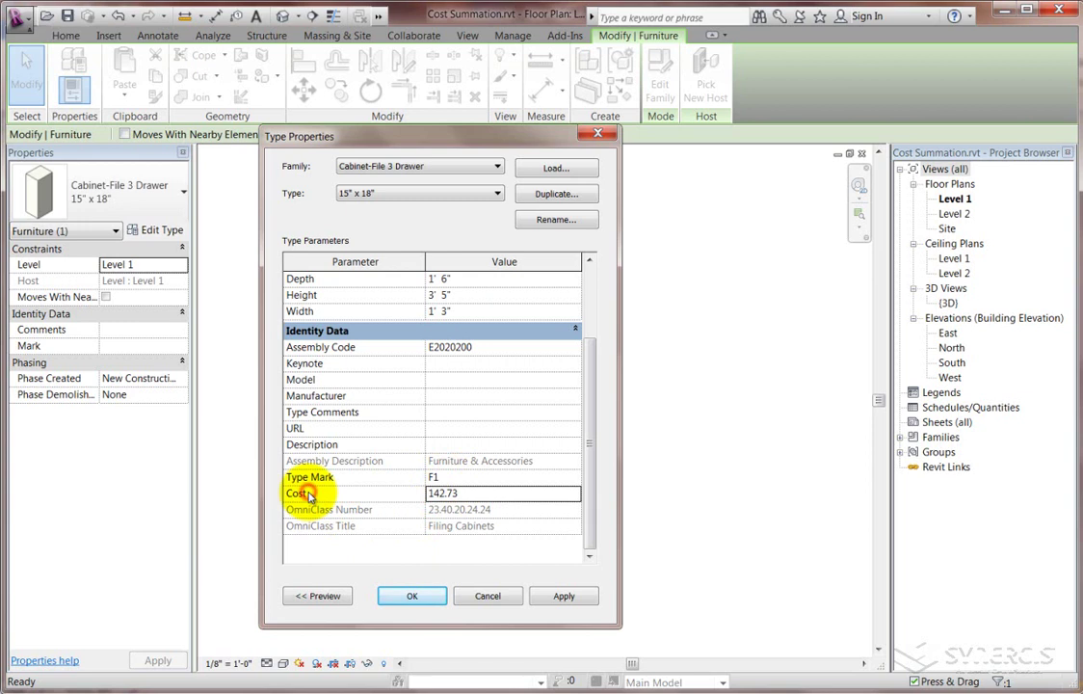
pyautogui.click(395, 594)
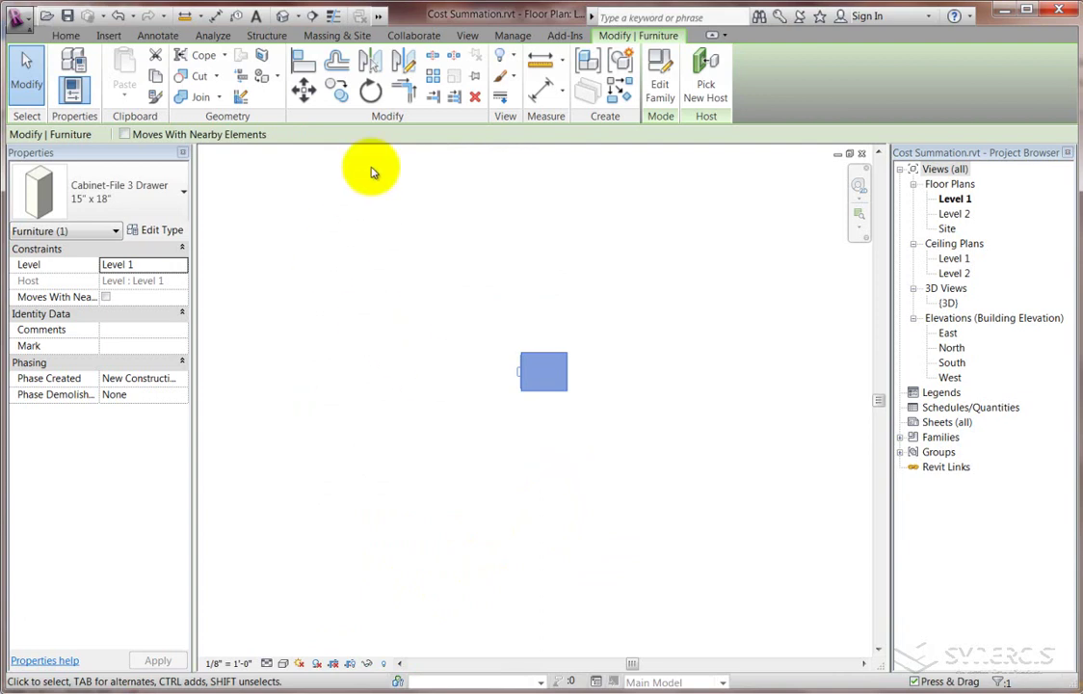
# - Create a new schedule for the Furniture category, named Furniture Schedule
pyautogui.click(468, 35)
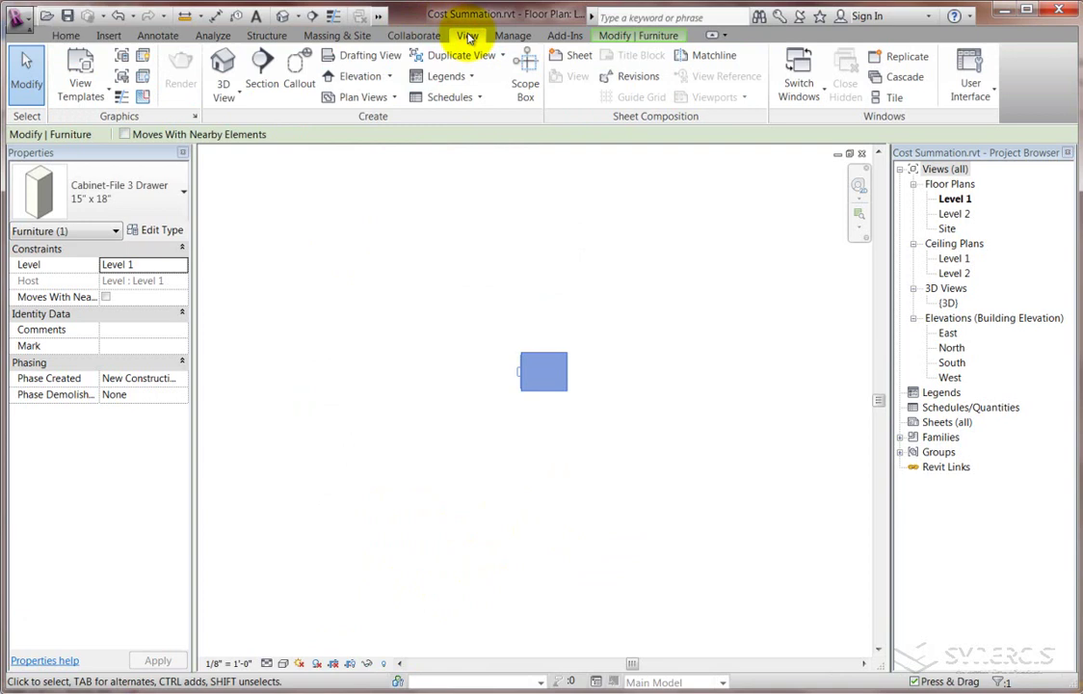
pyautogui.click(478, 98)
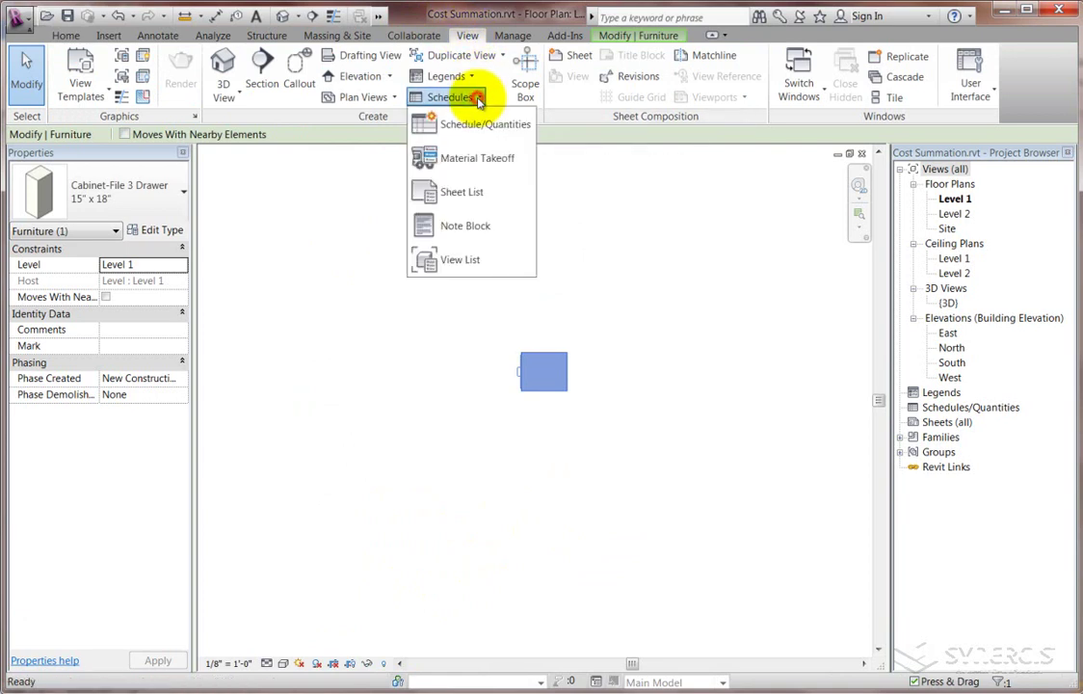
pyautogui.click(462, 124)
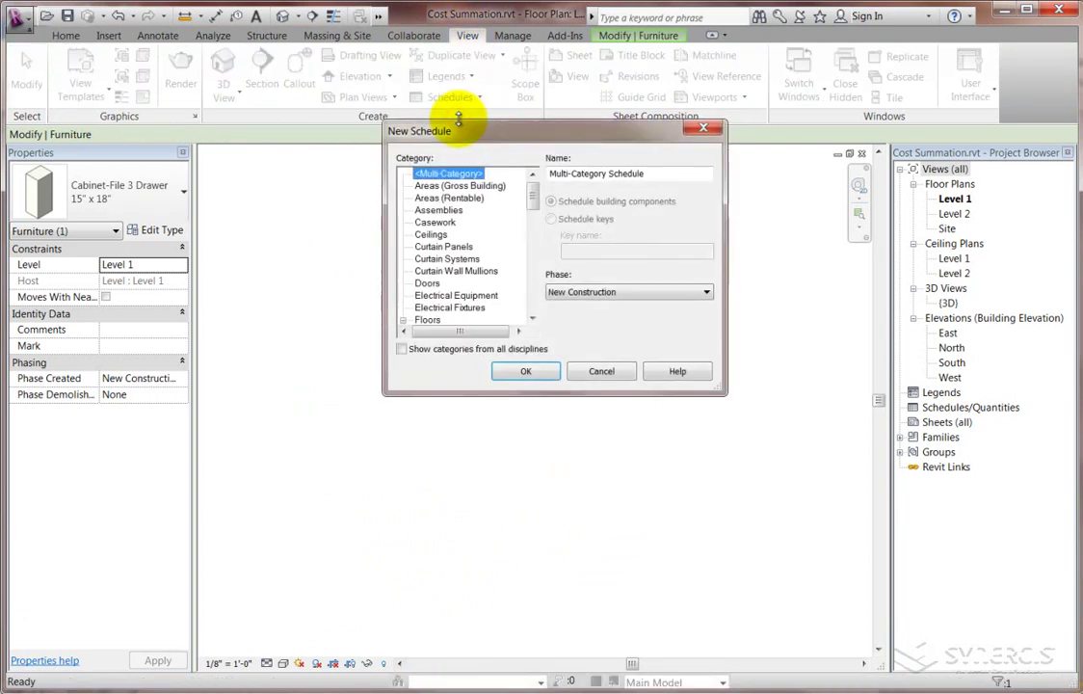
pyautogui.moveTo(533, 199)
pyautogui.mouseDown()
pyautogui.moveTo(529, 290)
pyautogui.moveTo(533, 222)
pyautogui.mouseUp()
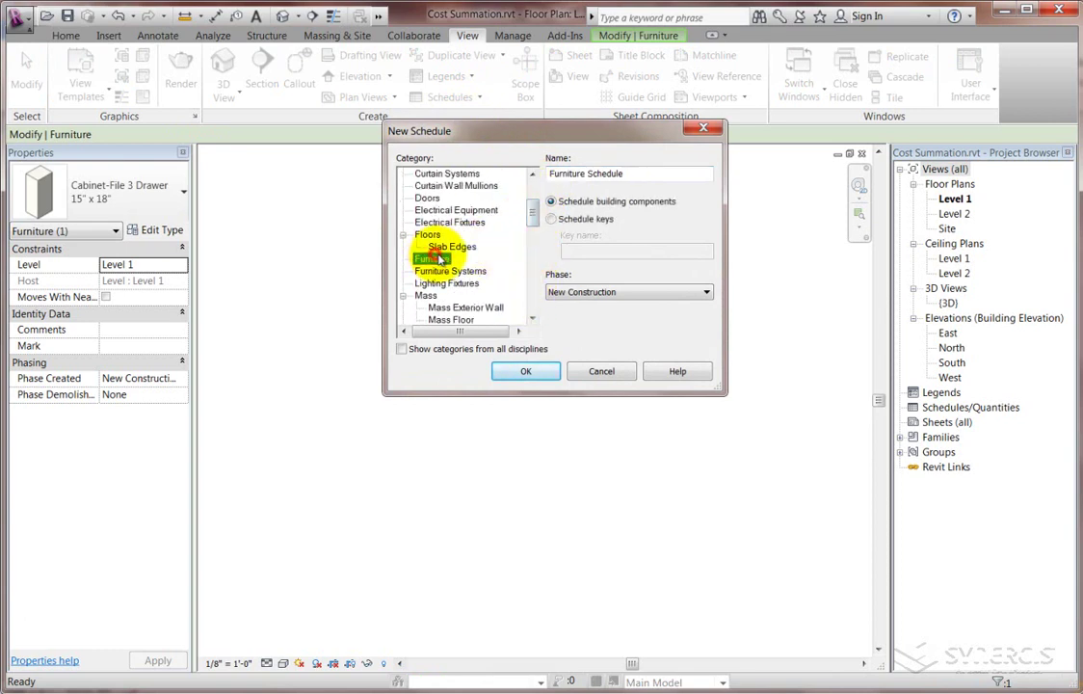
# - Add Type Mark, Family, Count and Cost as the schedule's fields, in that order
pyautogui.click(525, 371)
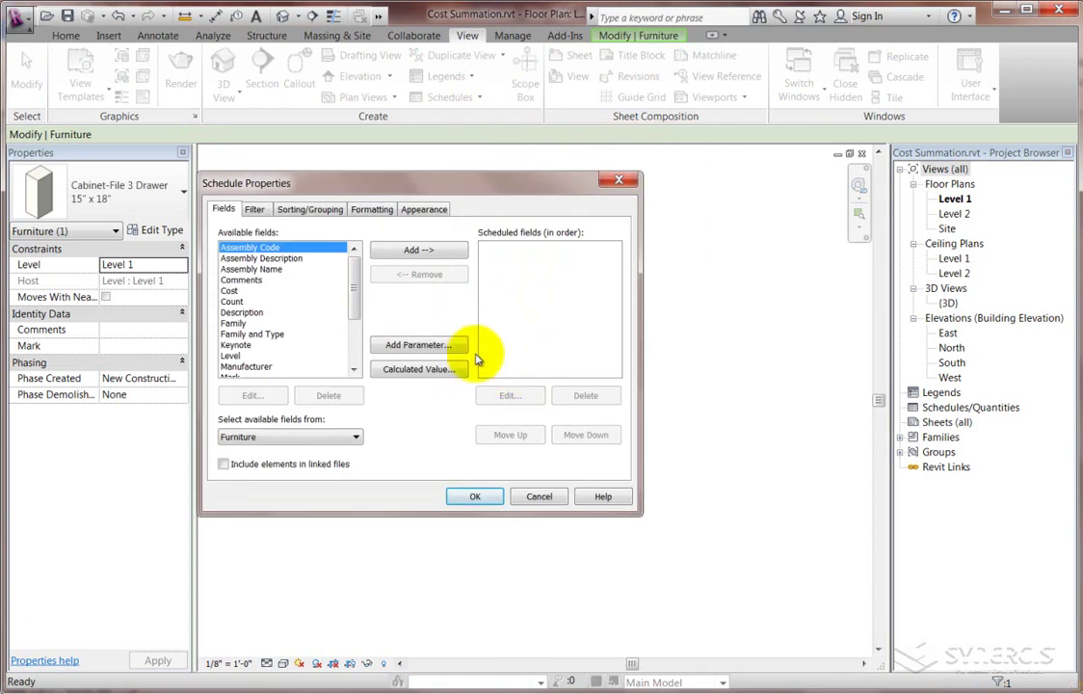
pyautogui.moveTo(354, 302); pyautogui.dragTo(346, 367)
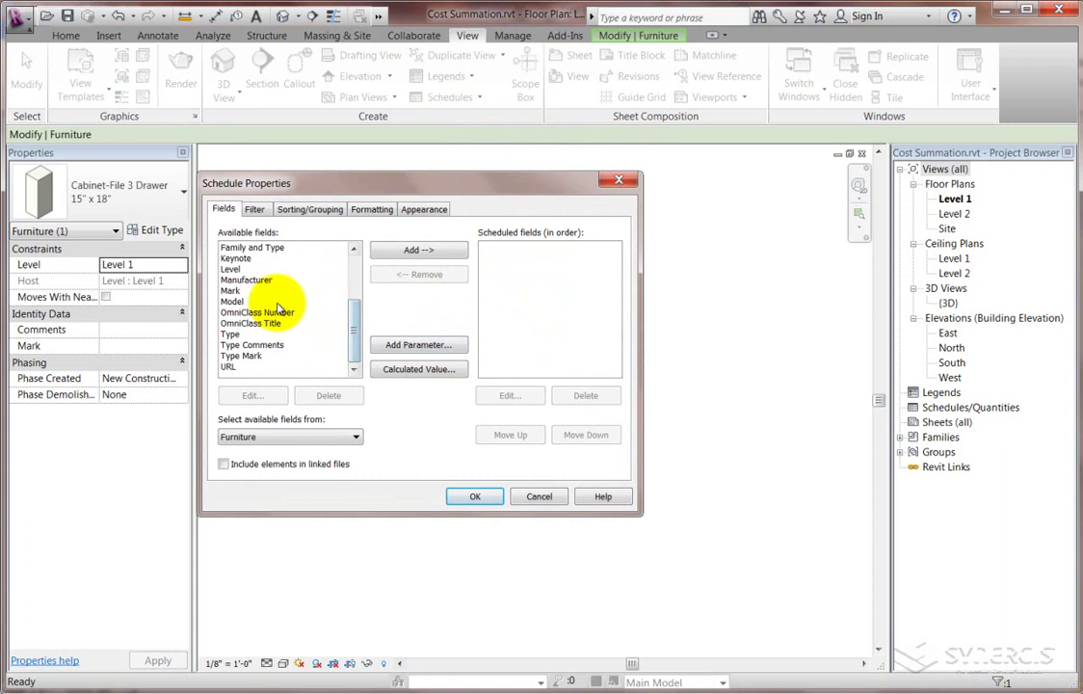
pyautogui.doubleClick(237, 356)
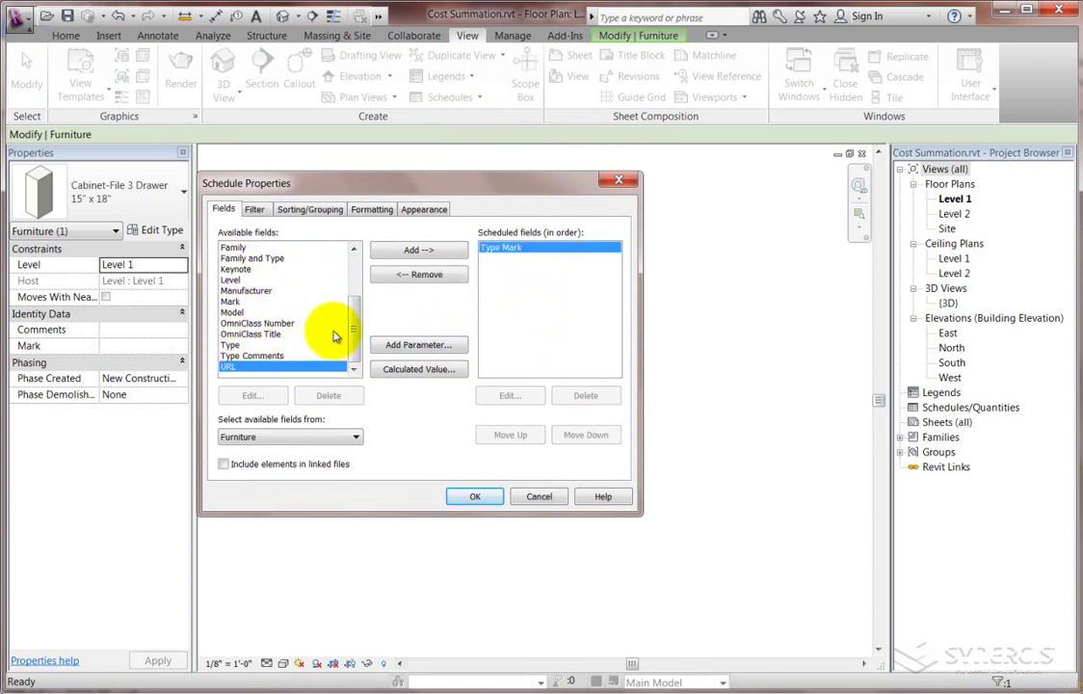
pyautogui.doubleClick(237, 248)
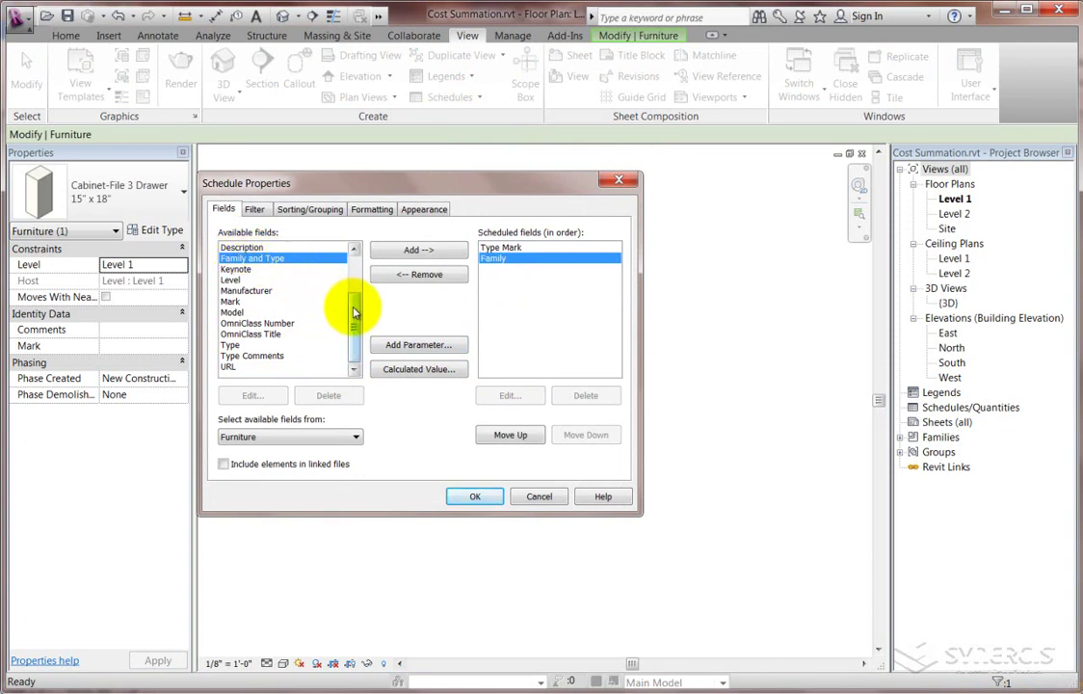
pyautogui.moveTo(355, 311); pyautogui.dragTo(356, 258)
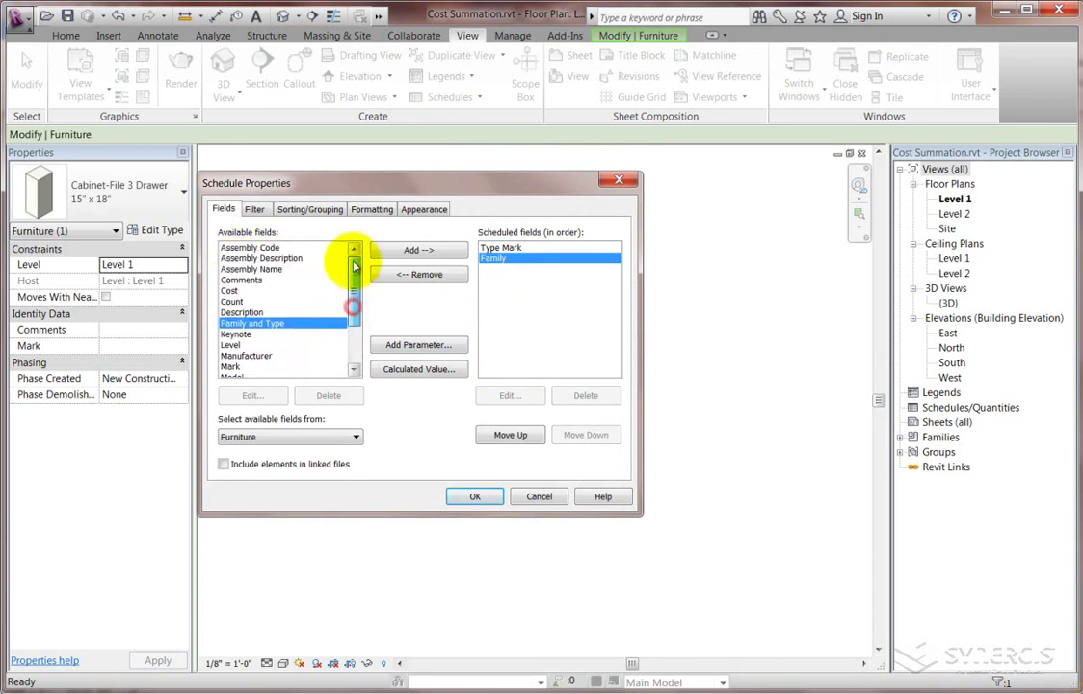
pyautogui.doubleClick(234, 301)
pyautogui.doubleClick(231, 291)
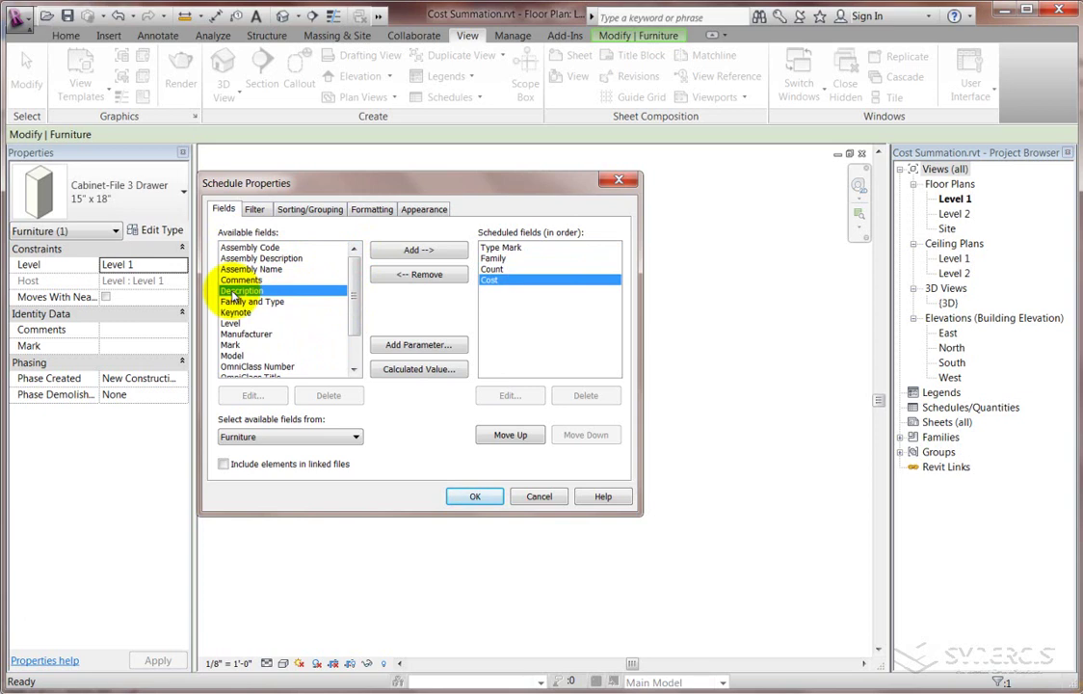
# - Right-align the Cost and Count columns
pyautogui.click(369, 210)
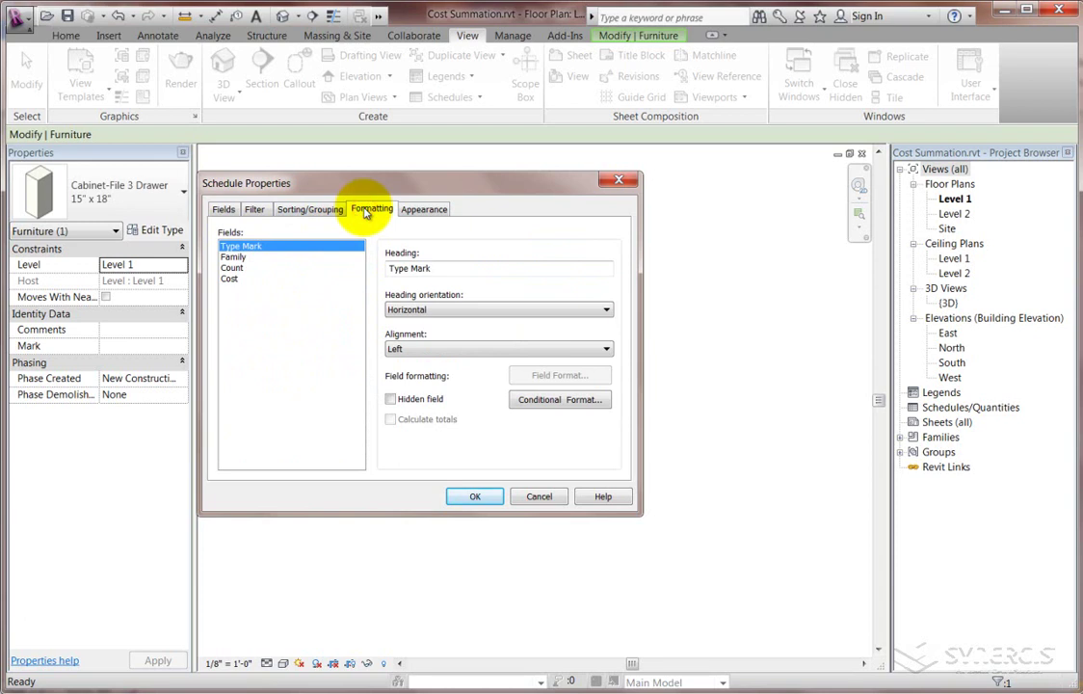
pyautogui.click(234, 280)
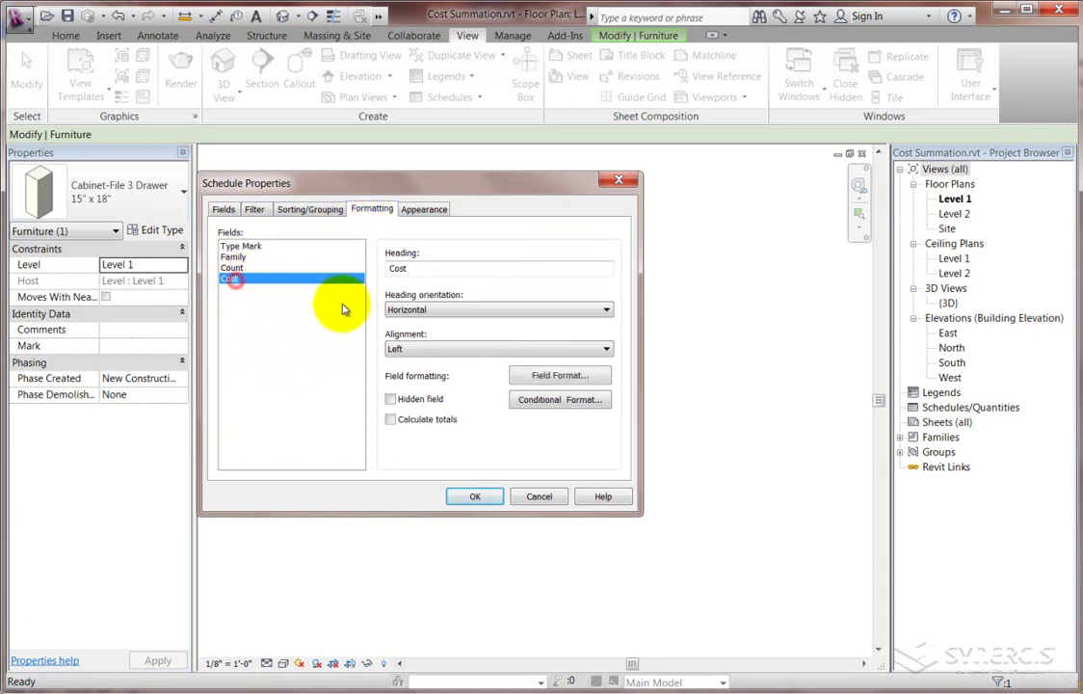
pyautogui.click(402, 349)
pyautogui.click(399, 388)
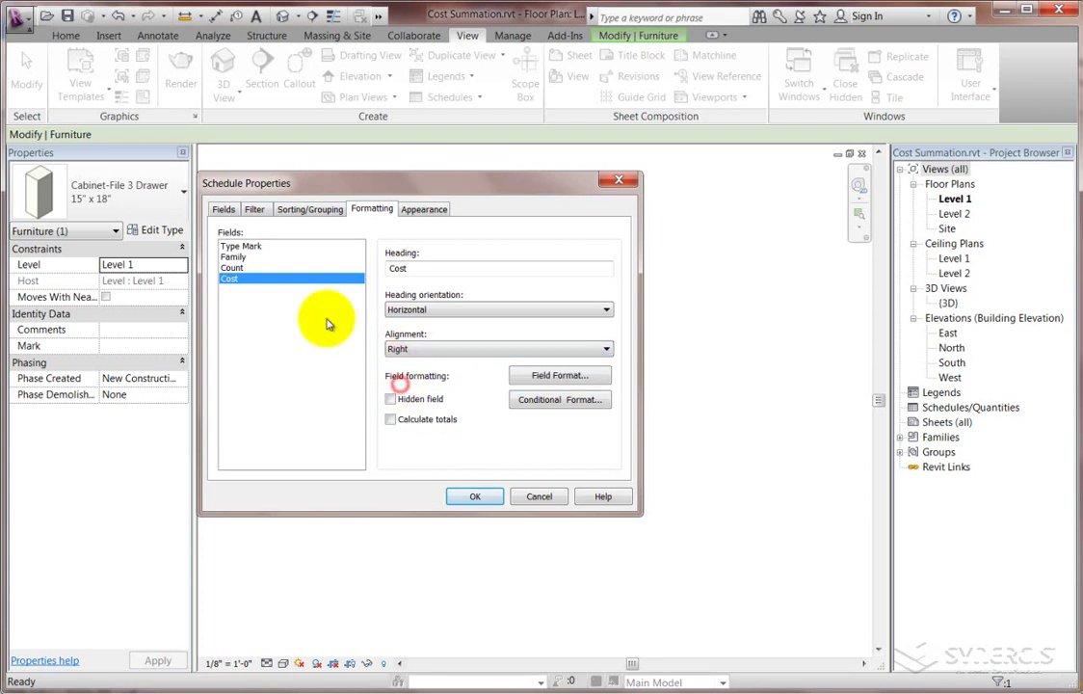
pyautogui.click(233, 268)
pyautogui.click(405, 349)
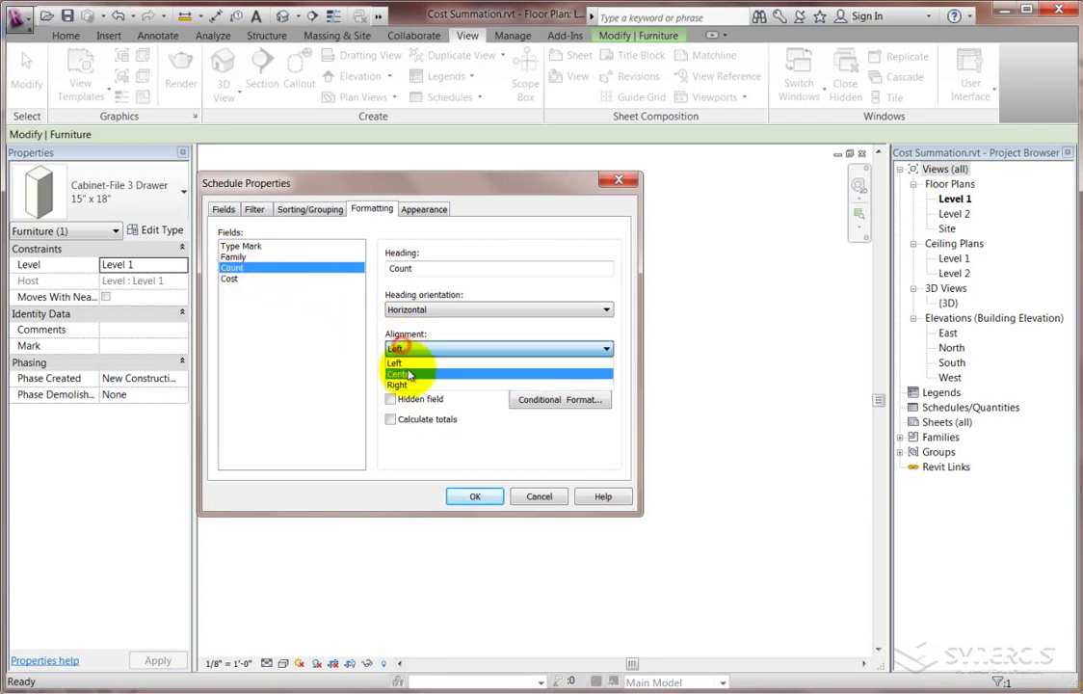
pyautogui.click(399, 386)
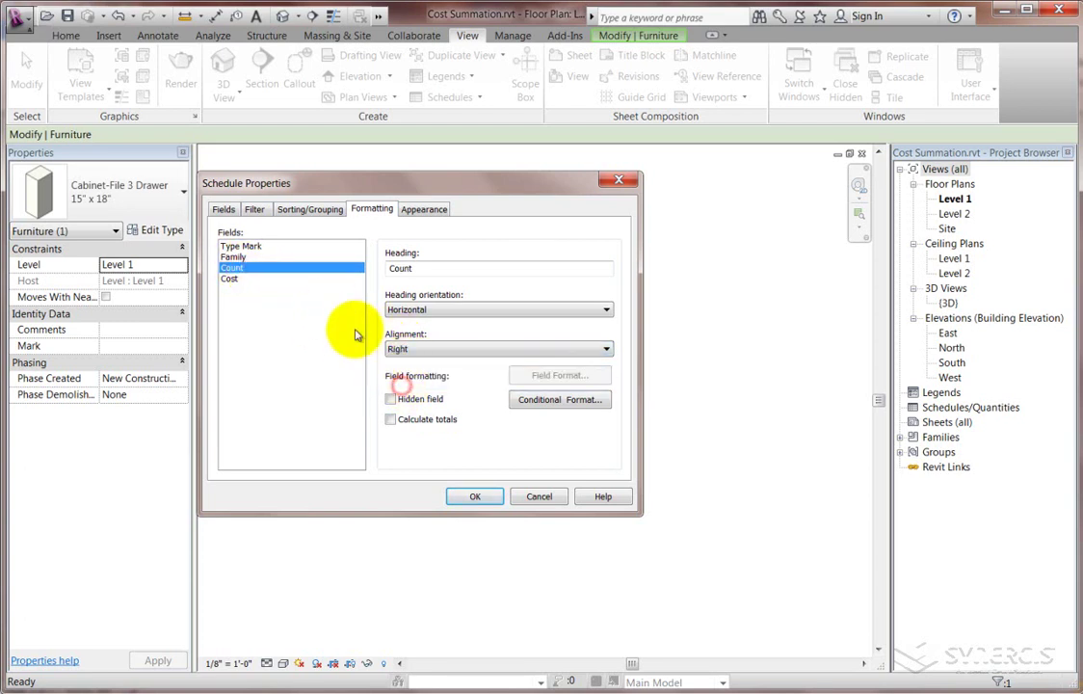
# - Format Cost values with a $ unit symbol instead of project settings
pyautogui.click(230, 280)
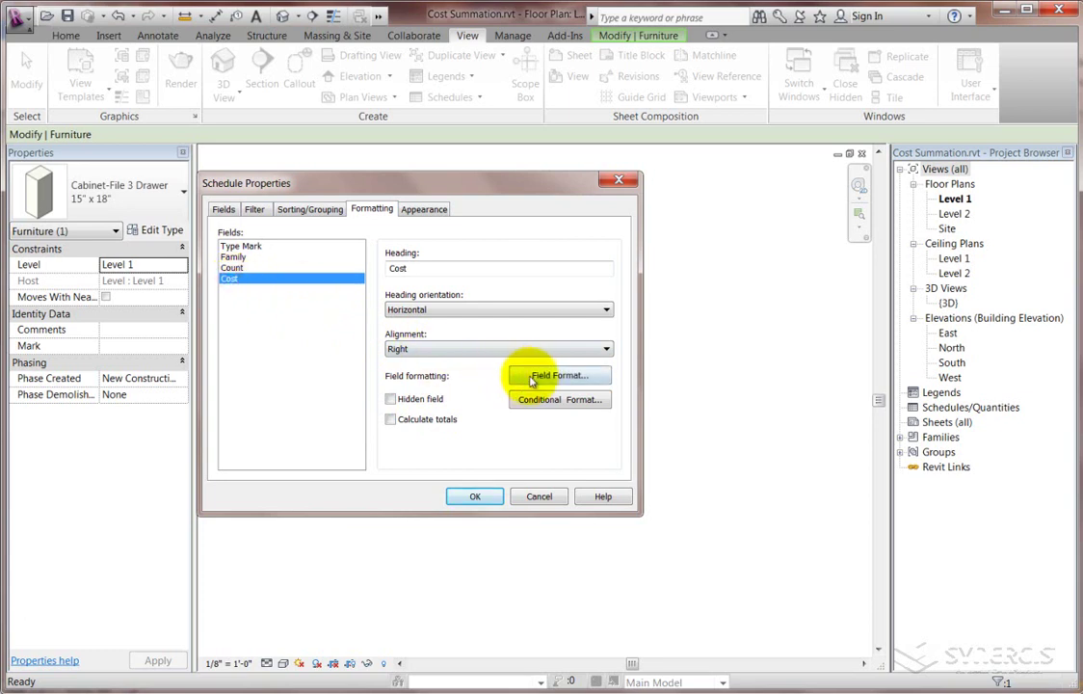
pyautogui.click(533, 377)
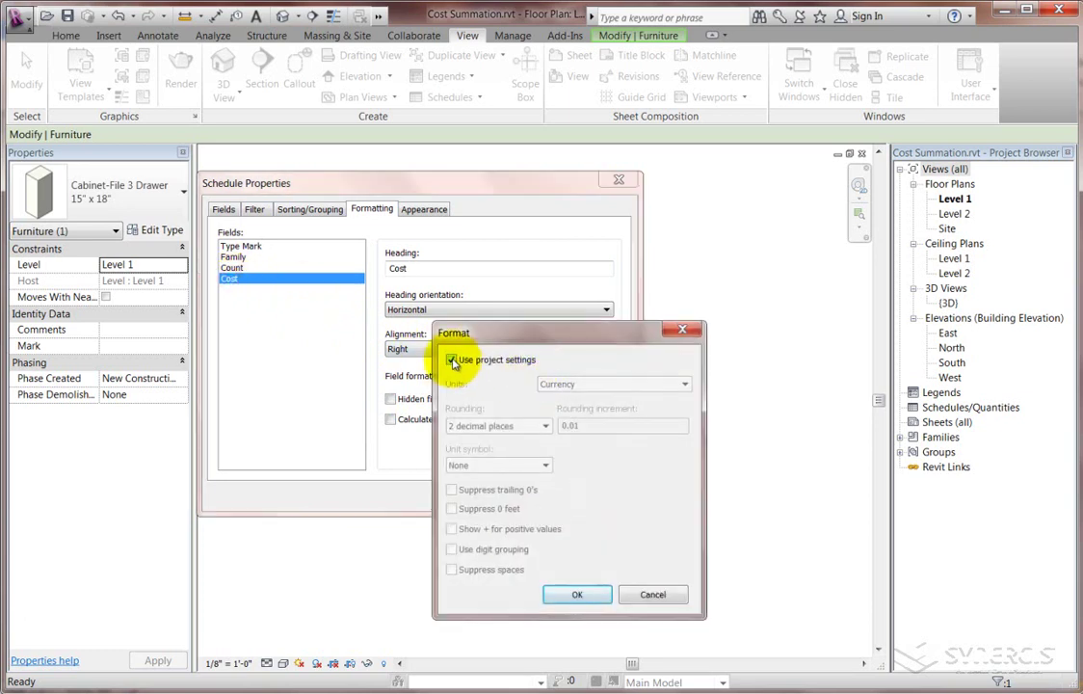
pyautogui.click(452, 361)
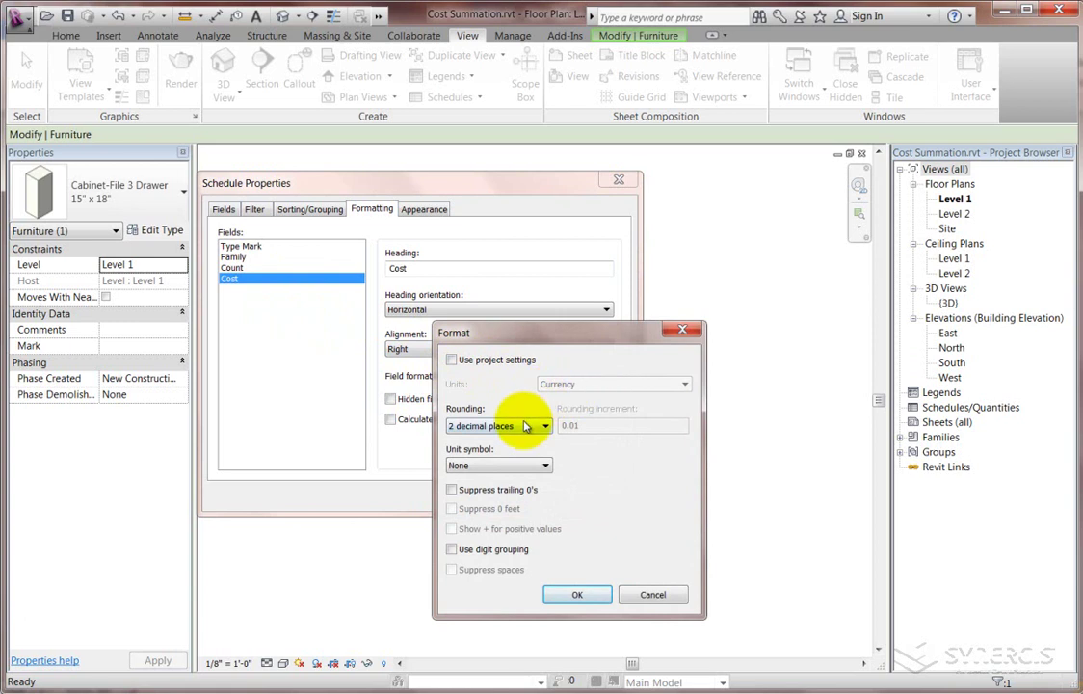
pyautogui.click(515, 465)
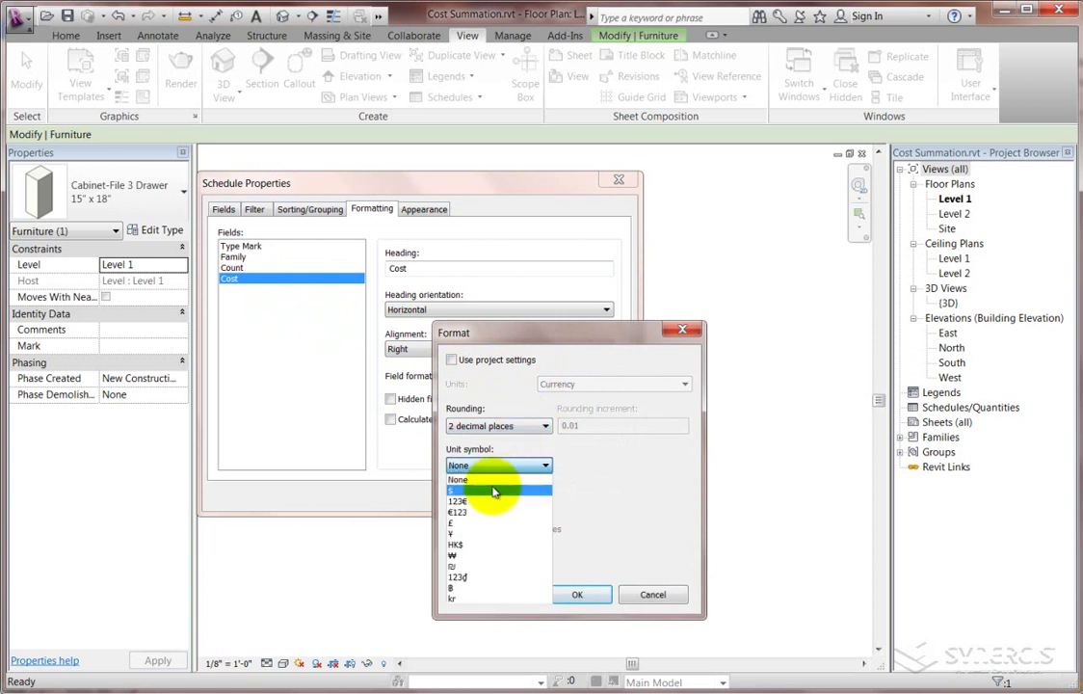
pyautogui.click(493, 484)
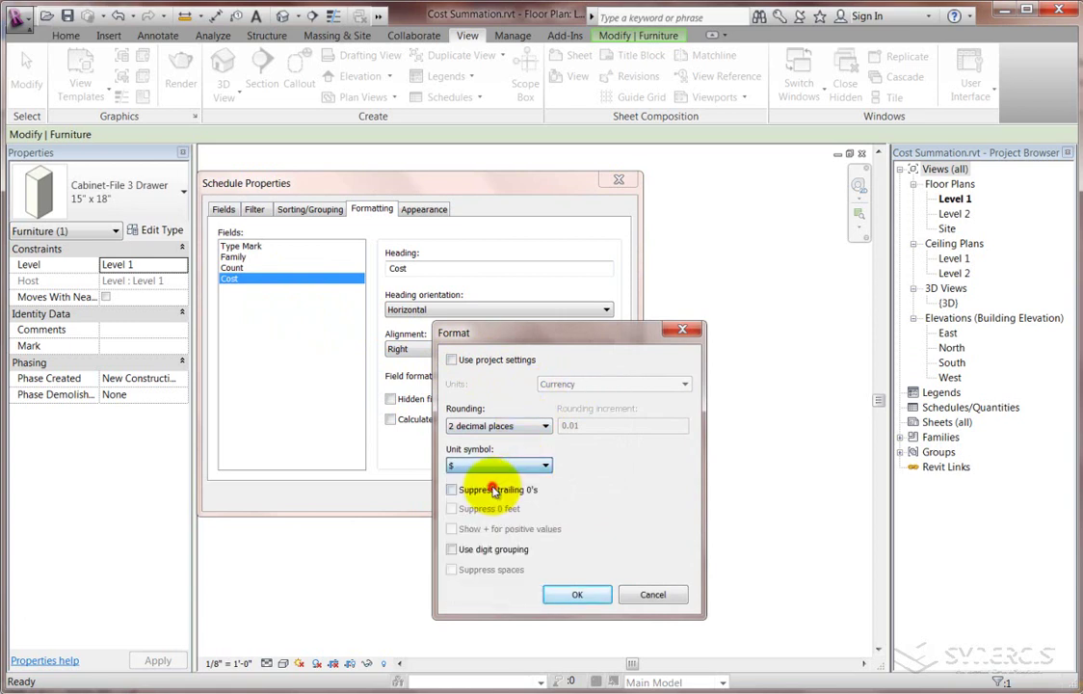
pyautogui.click(576, 595)
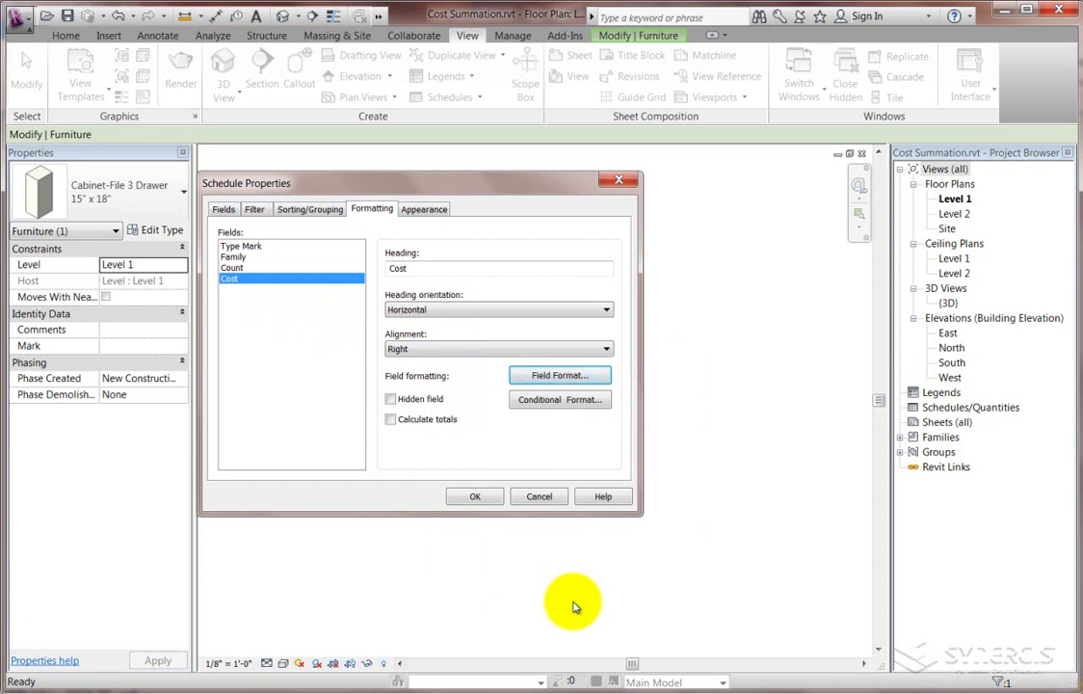
# - Sort by Type Mark with title, count and totals footers, blank lines, and grand totals
pyautogui.click(311, 210)
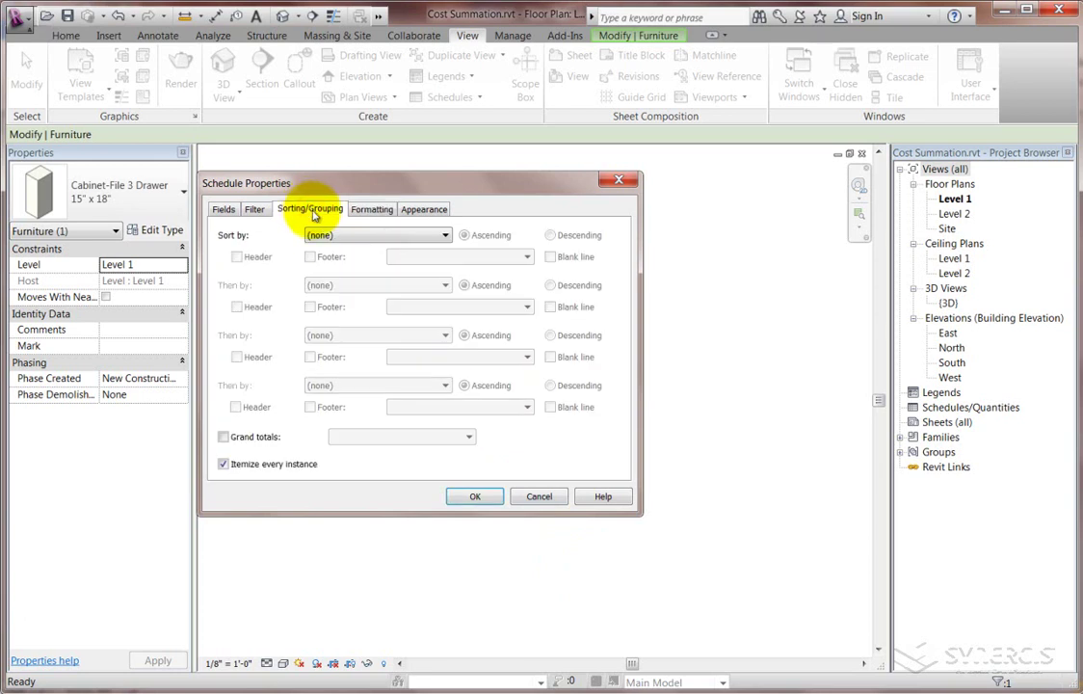
pyautogui.click(318, 235)
pyautogui.click(318, 253)
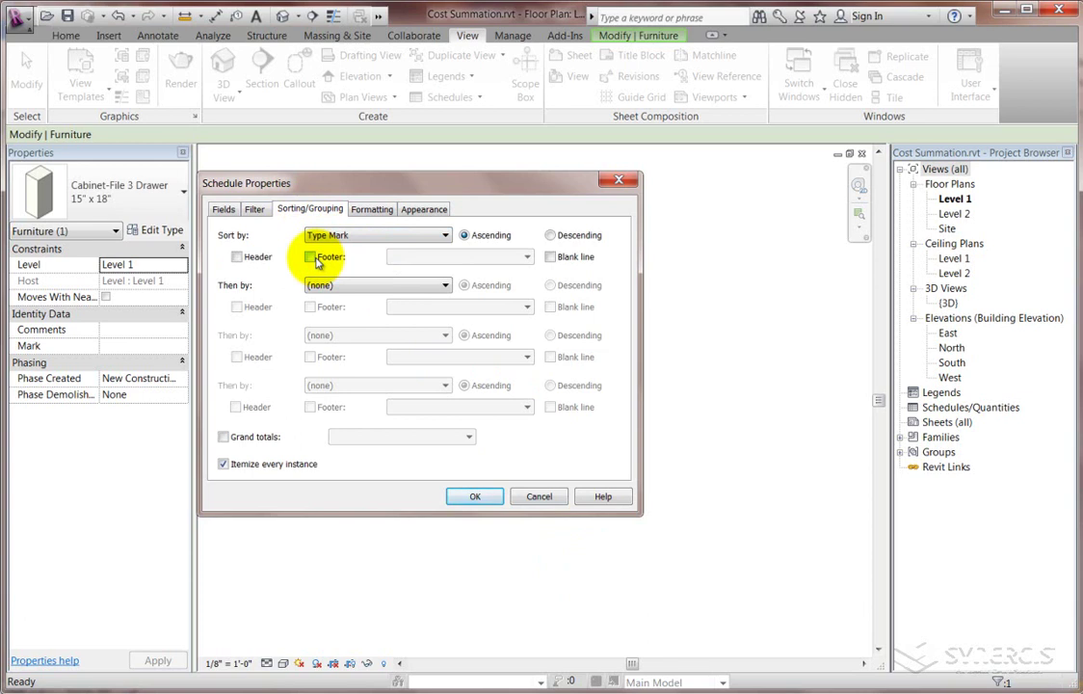
pyautogui.click(311, 257)
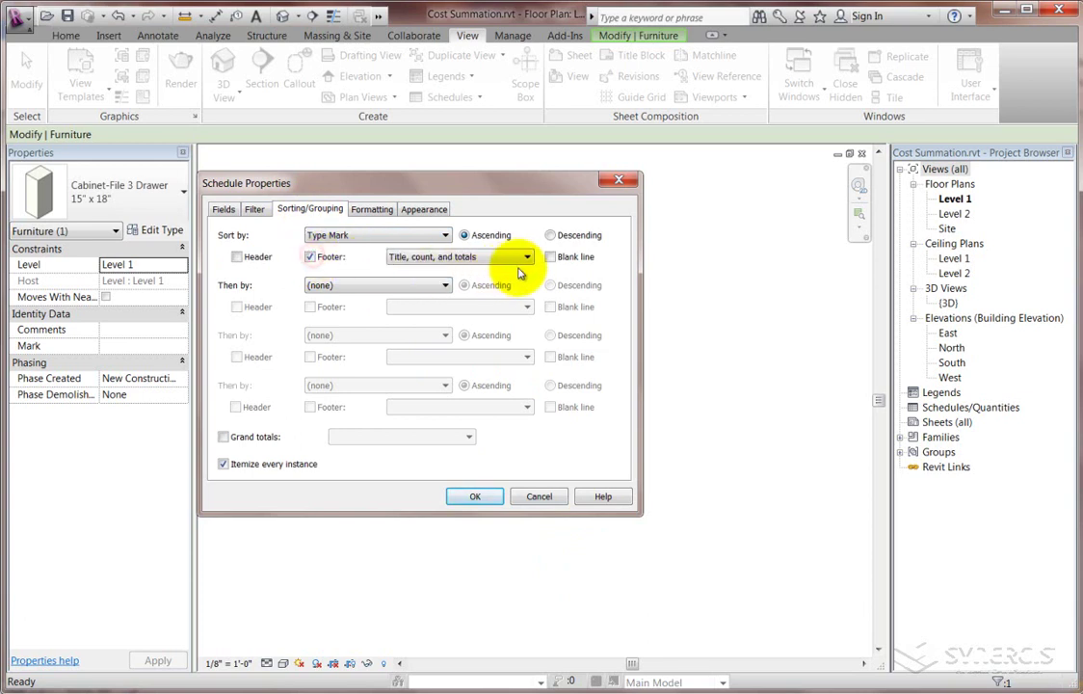
pyautogui.click(549, 256)
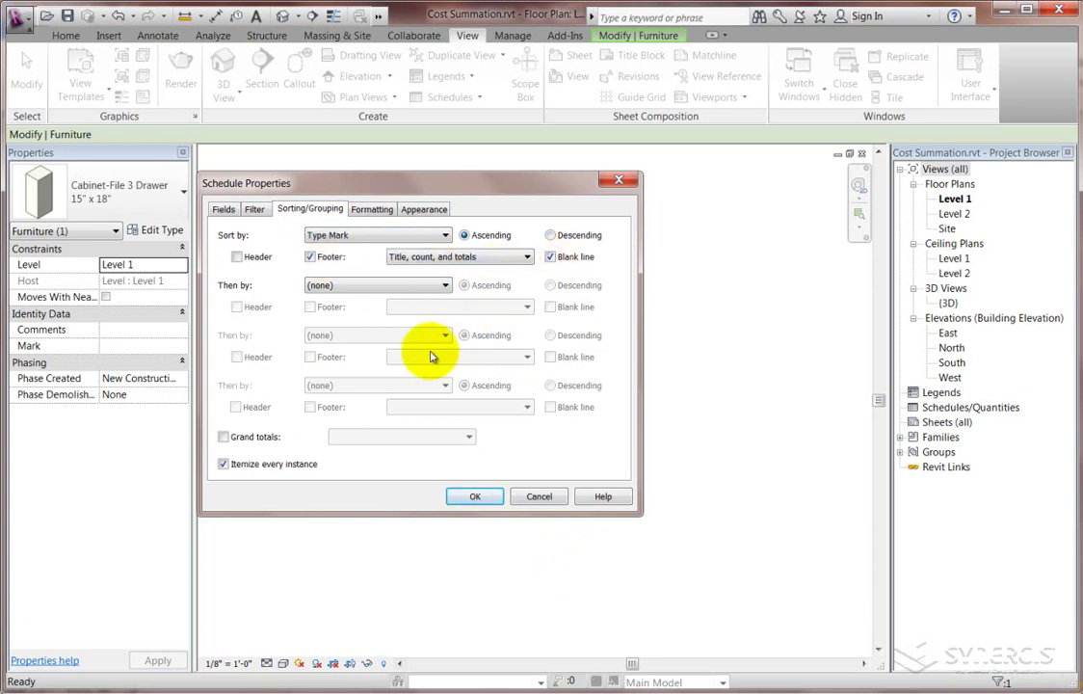
pyautogui.click(223, 436)
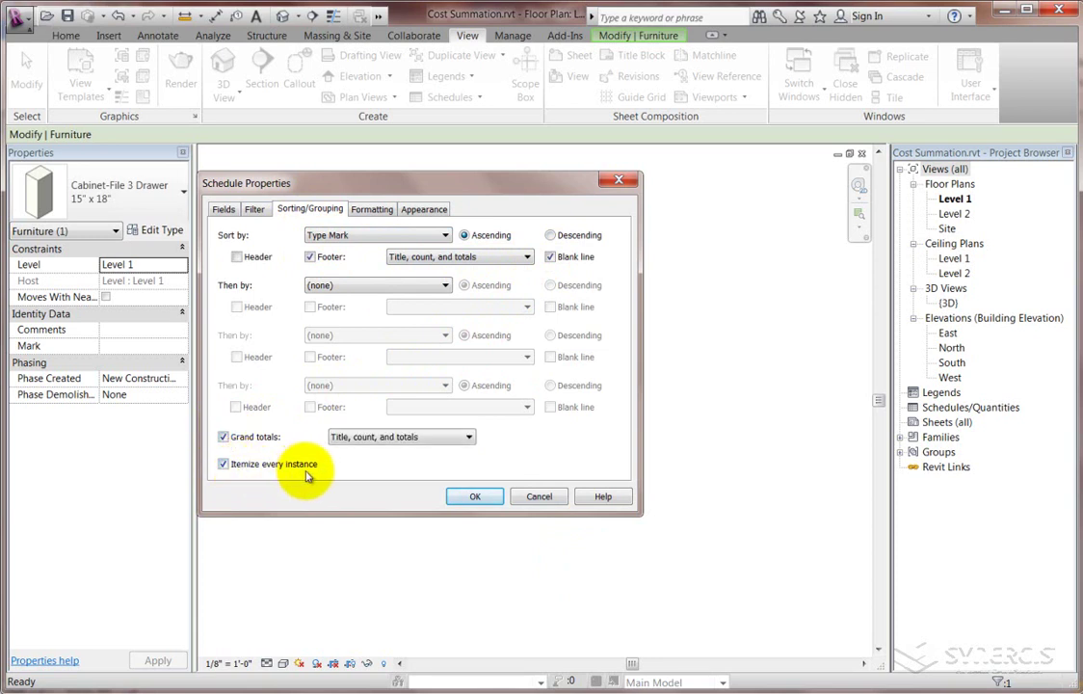
# - Tile the Furniture Schedule beside the Level 1 plan (WT), panned to the cabinet
pyautogui.click(475, 496)
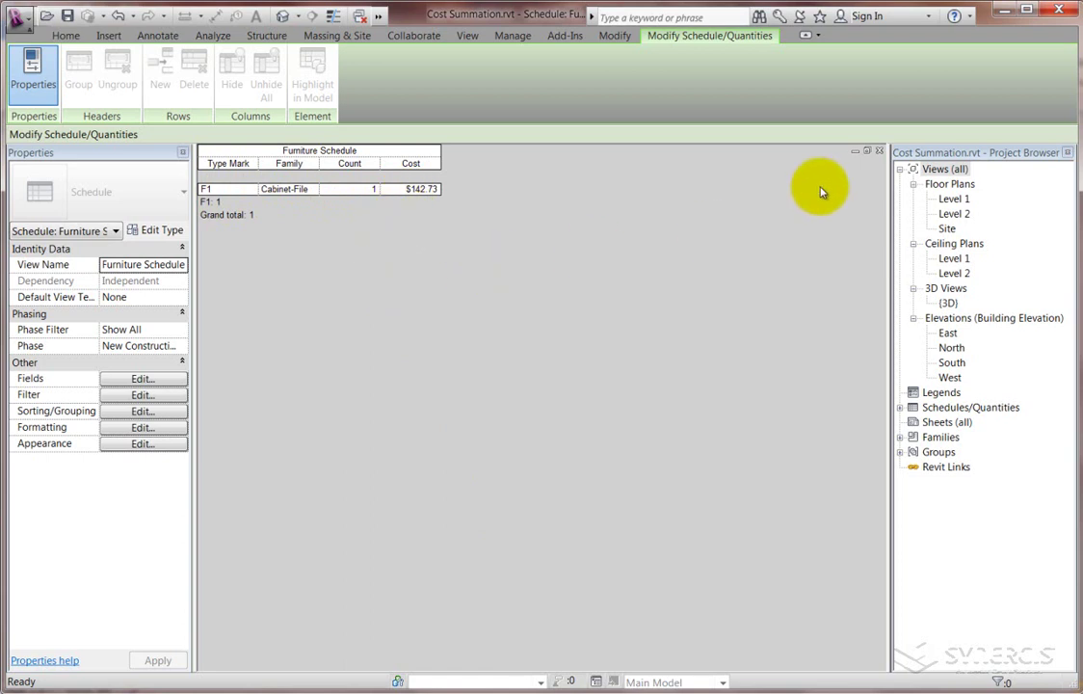
pyautogui.click(868, 154)
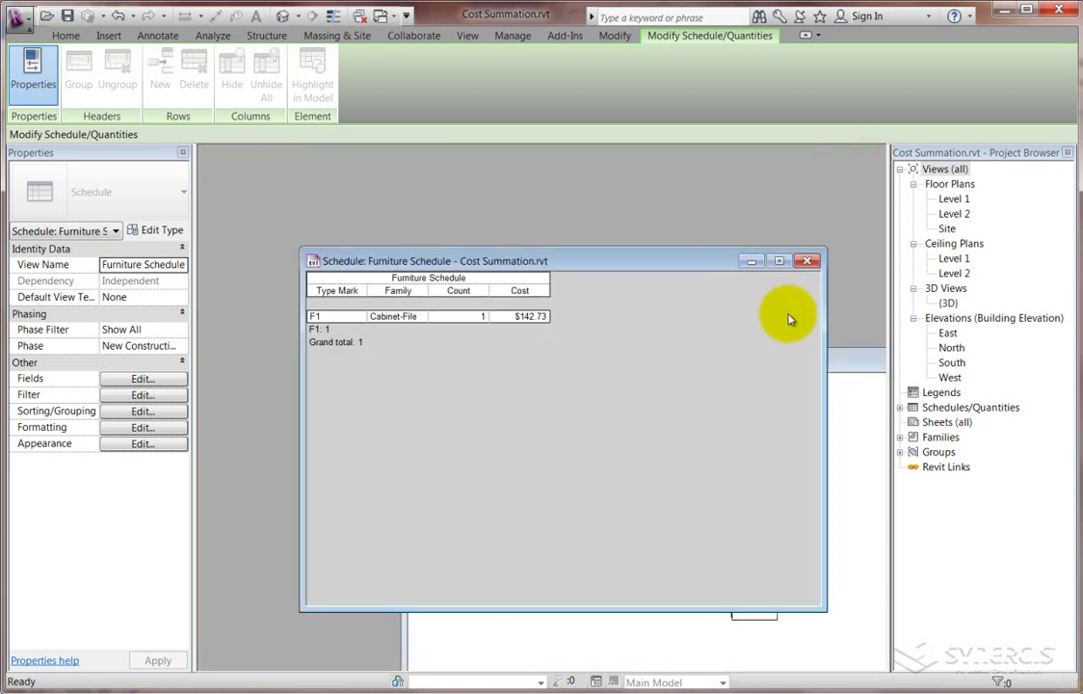
pyautogui.click(844, 361)
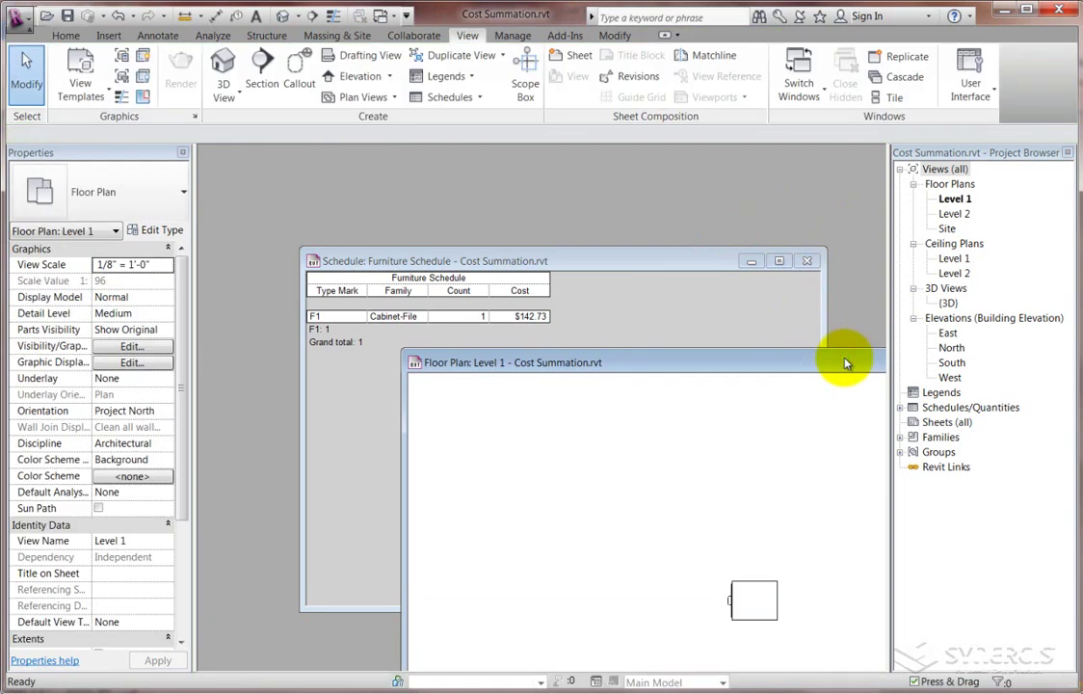
pyautogui.press('w')
pyautogui.press('t')
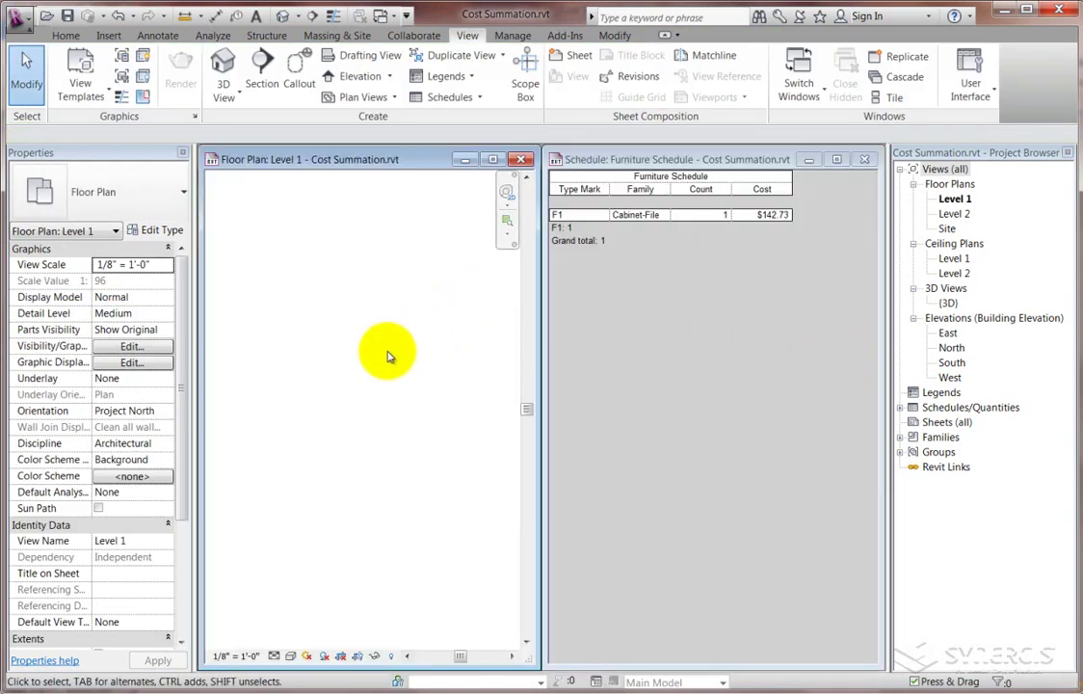
pyautogui.click(387, 354)
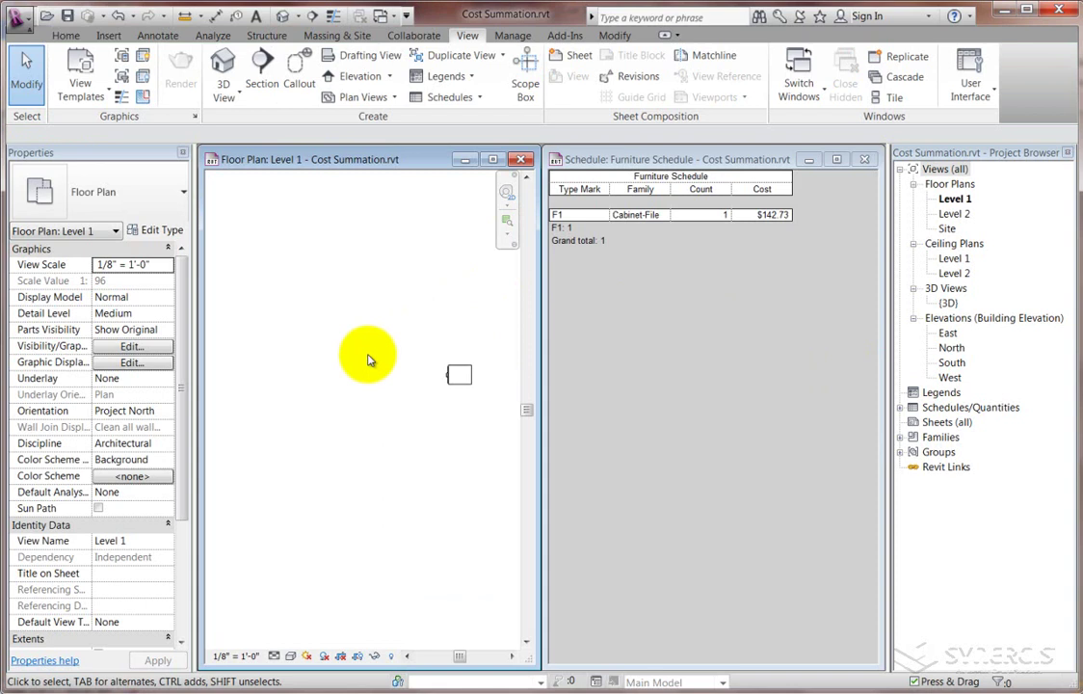
pyautogui.moveTo(465, 412); pyautogui.dragTo(347, 404, button='middle')
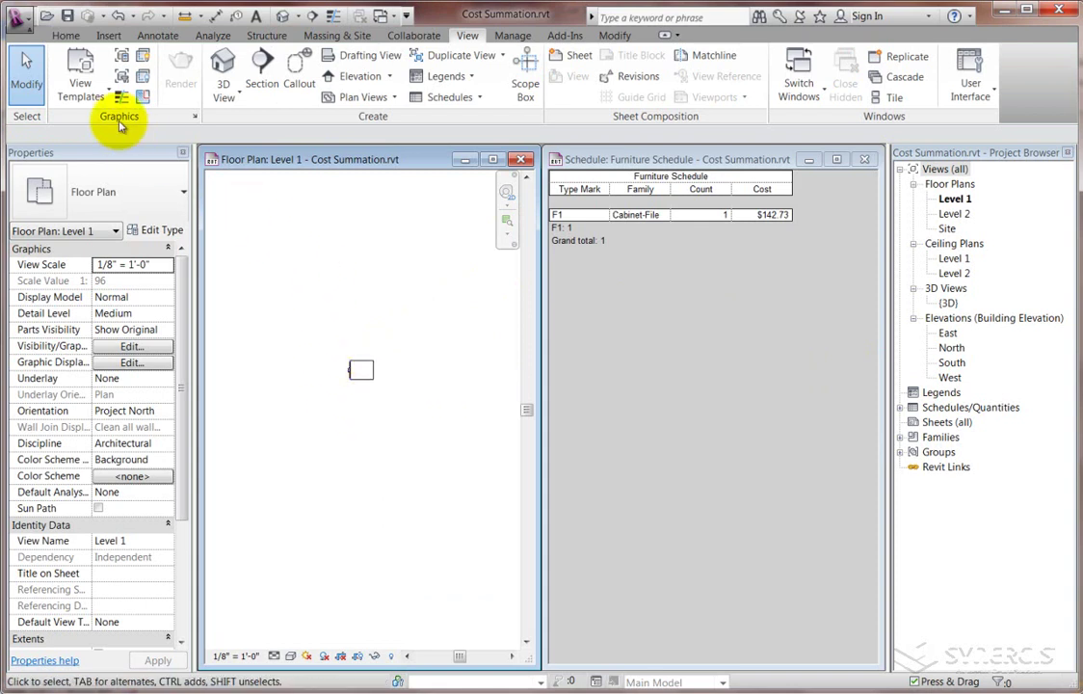
pyautogui.click(66, 35)
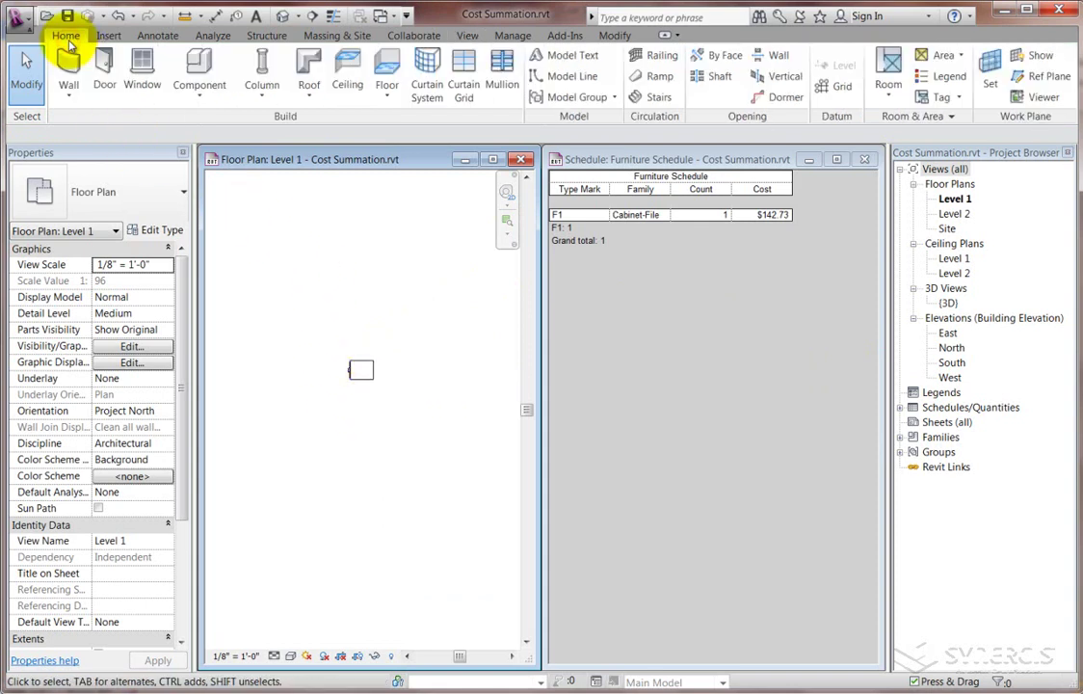
# - Place a Table-Dining Round w Chairs : 36" Diameter left of the cabinet
pyautogui.click(202, 63)
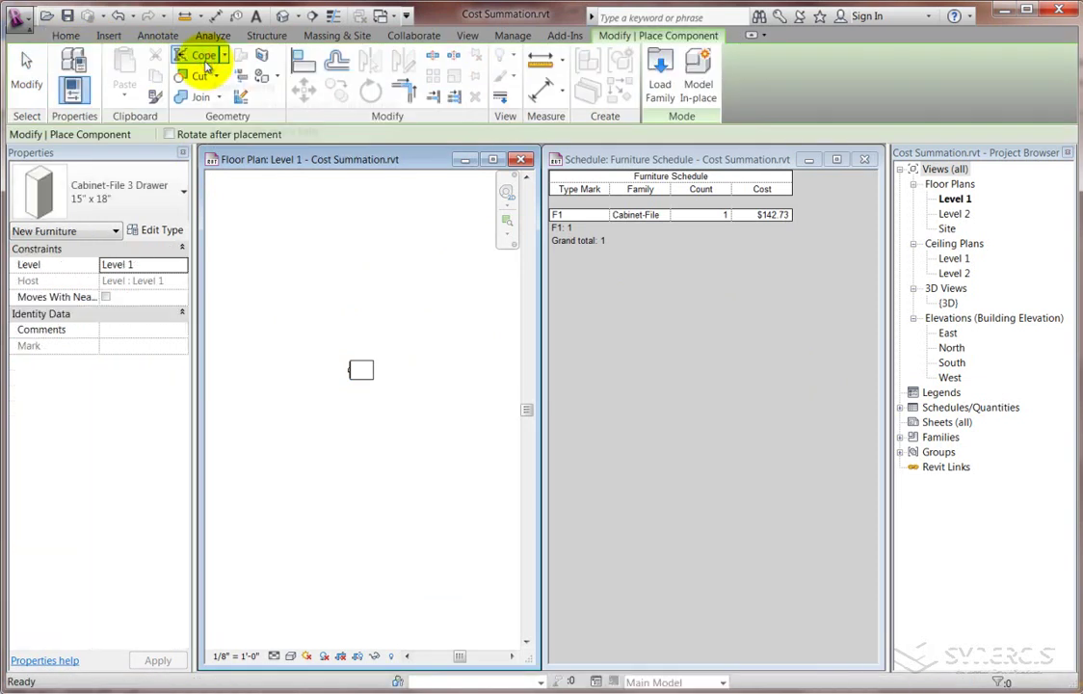
pyautogui.click(179, 193)
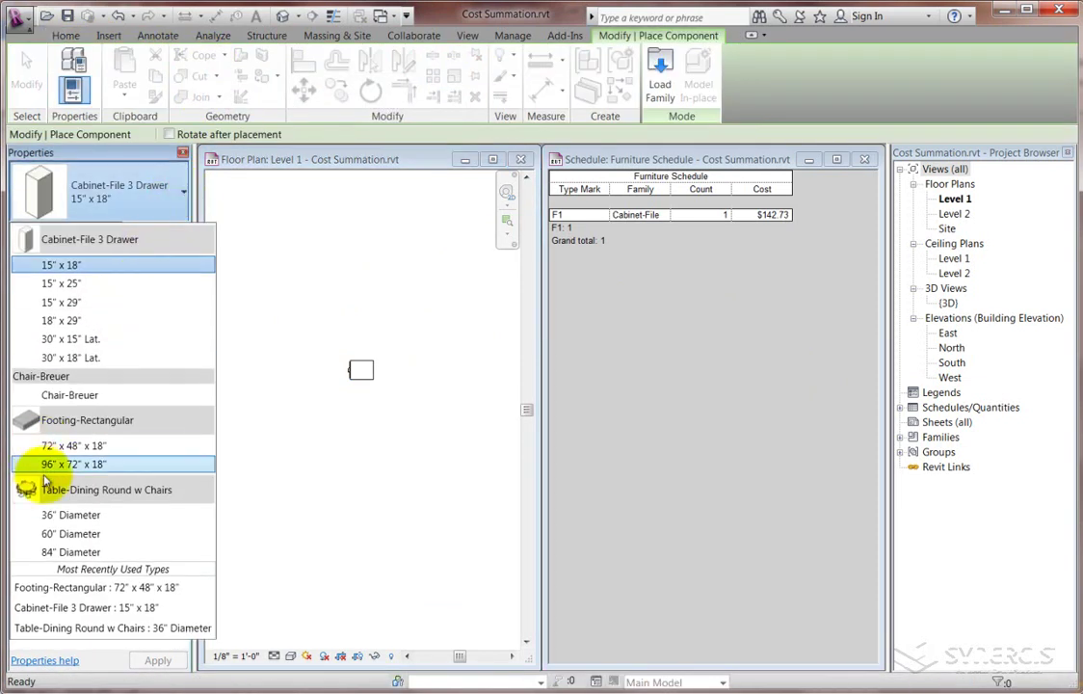
pyautogui.click(68, 518)
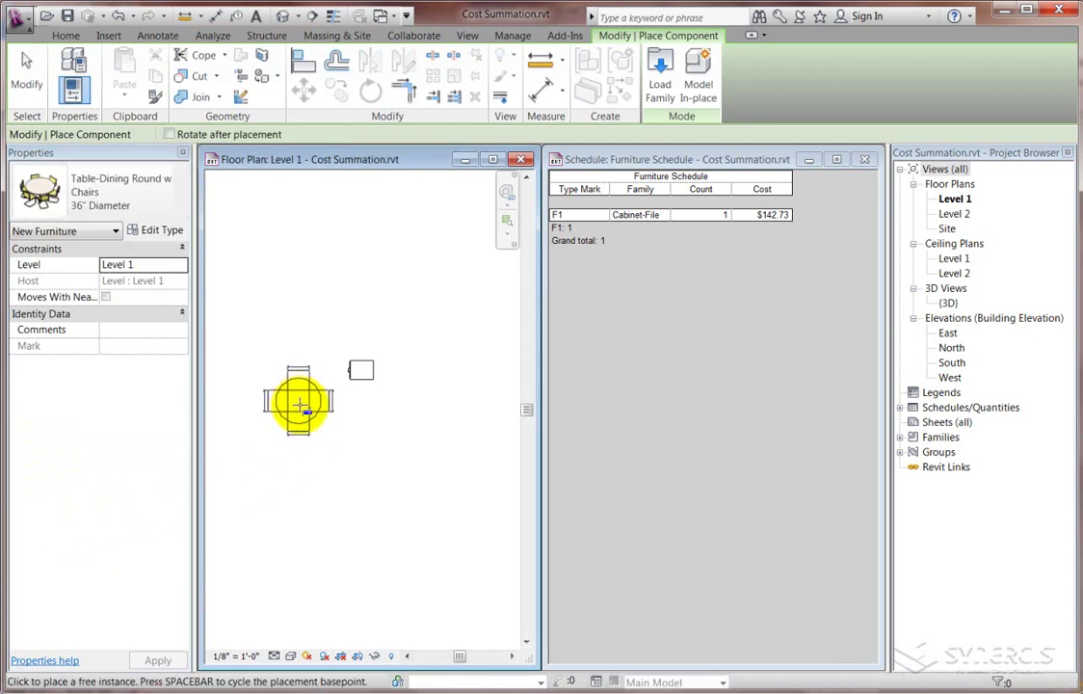
pyautogui.click(301, 405)
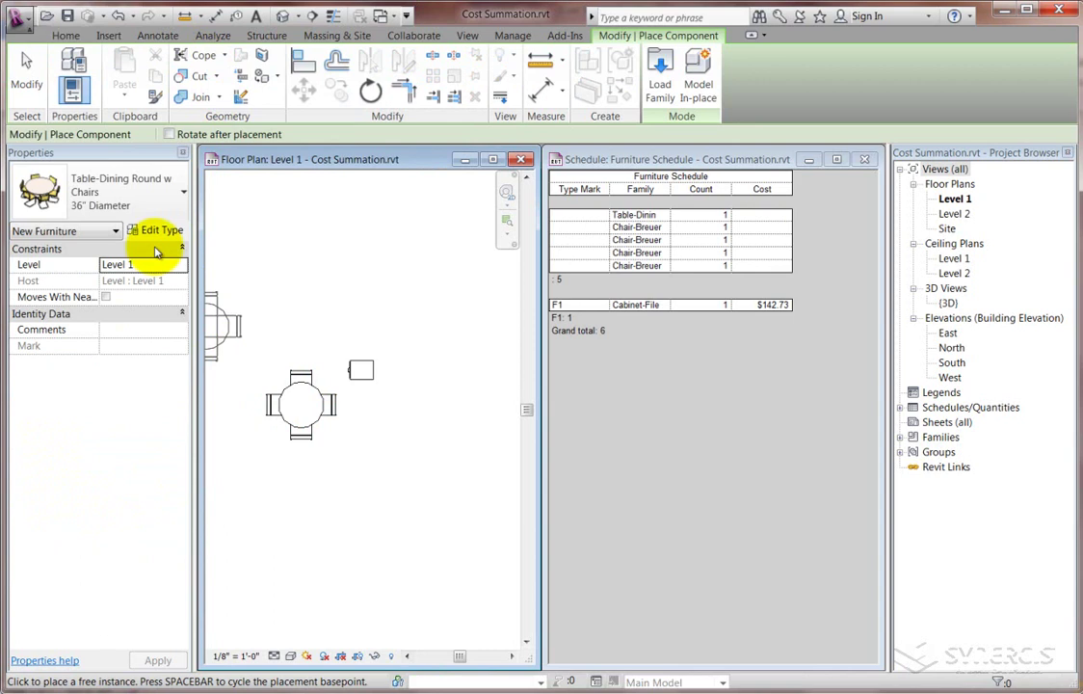
pyautogui.click(27, 85)
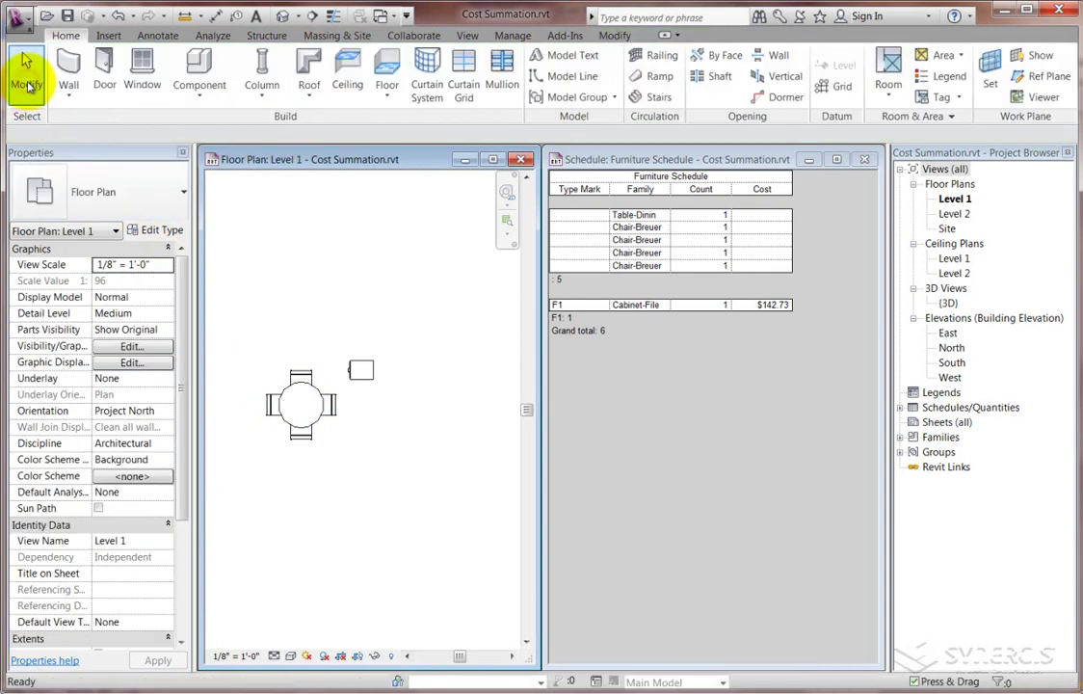
# - Give the round dining table type the Type Mark T1, applied to all such tables
pyautogui.click(570, 219)
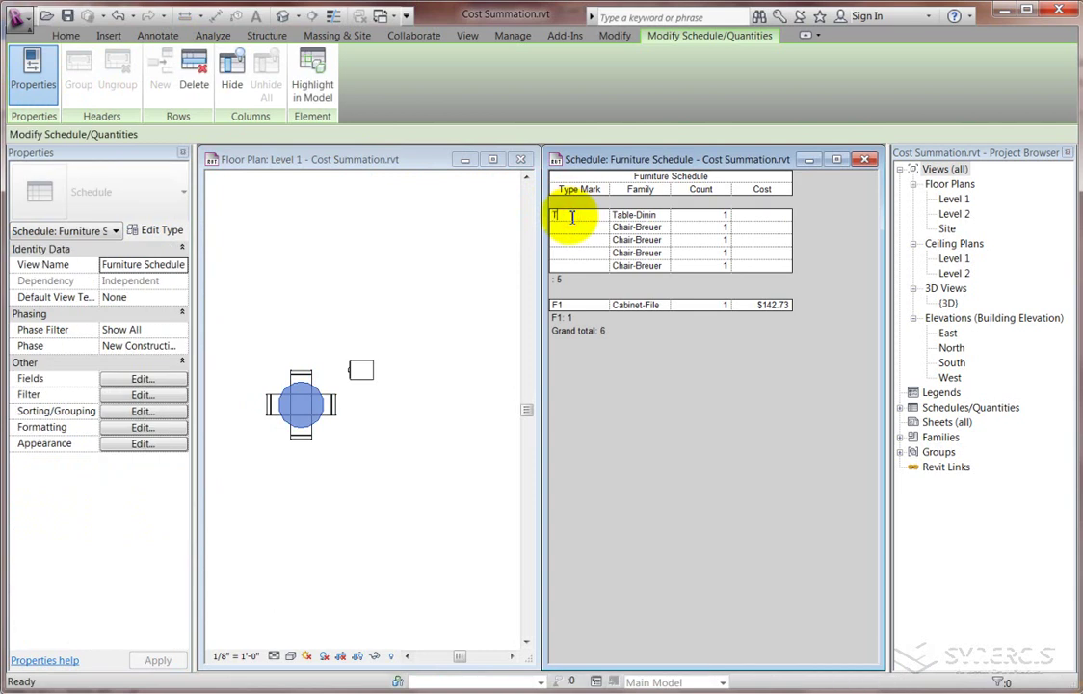
pyautogui.click(677, 191)
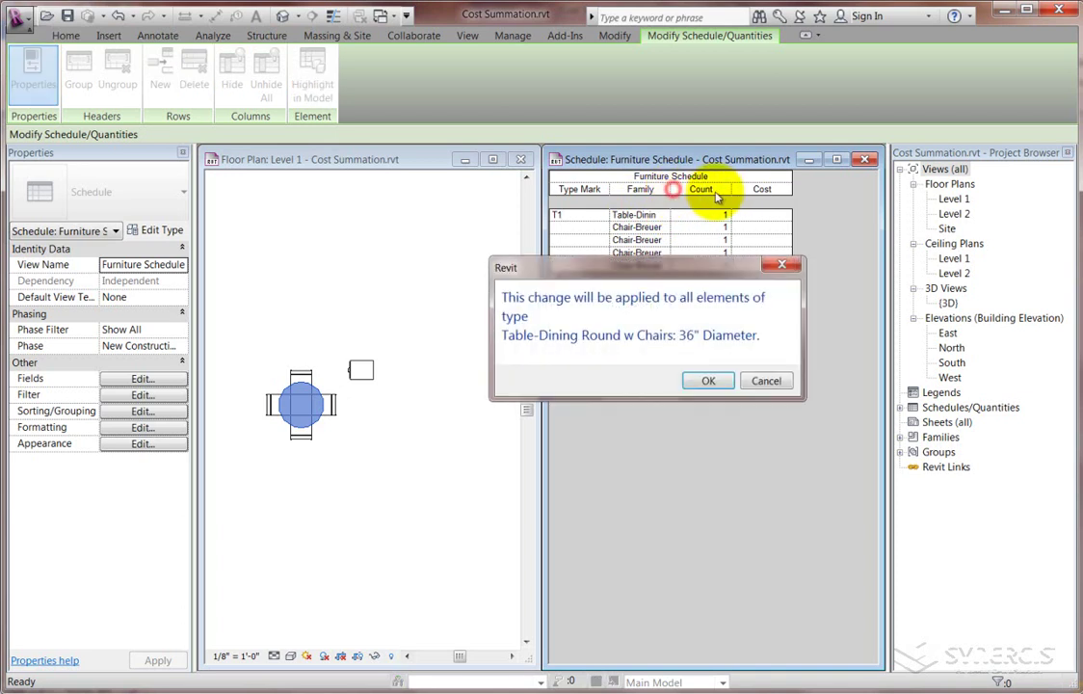
pyautogui.click(709, 382)
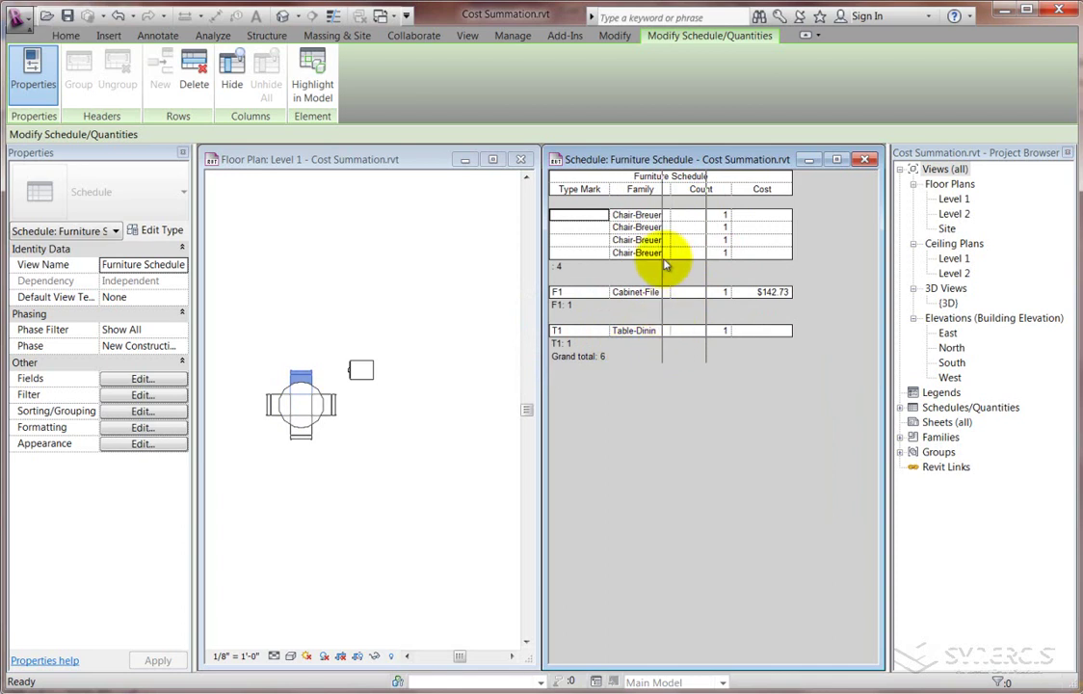
pyautogui.click(694, 229)
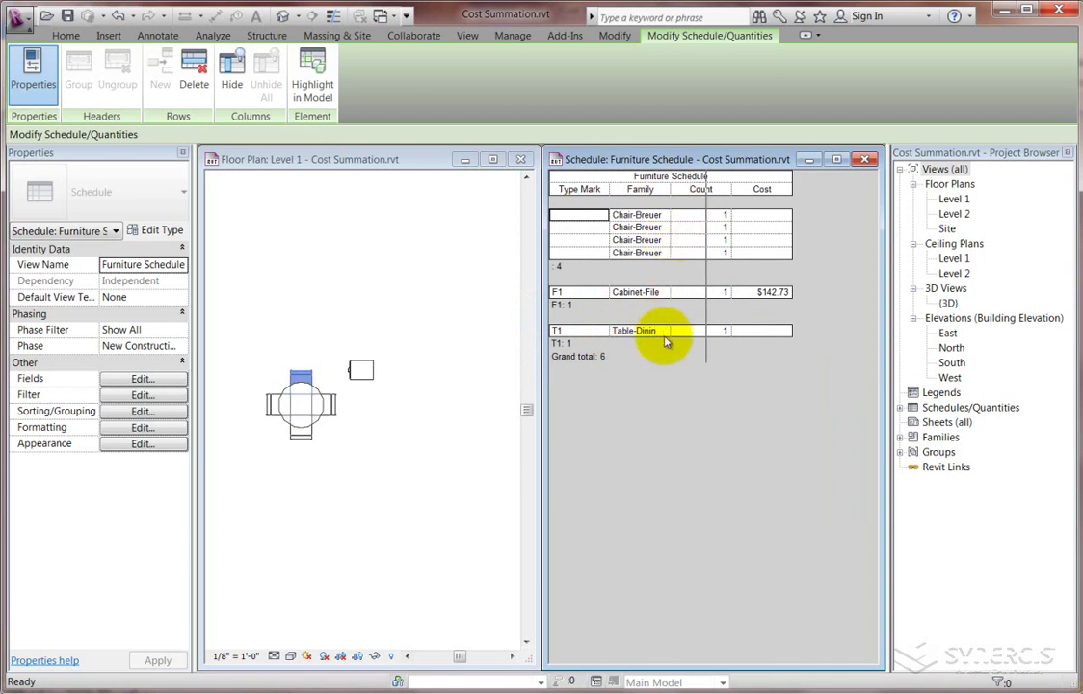
# - Set the dining table type's cost to $325.00 and widen the Family column to show full names
pyautogui.click(759, 331)
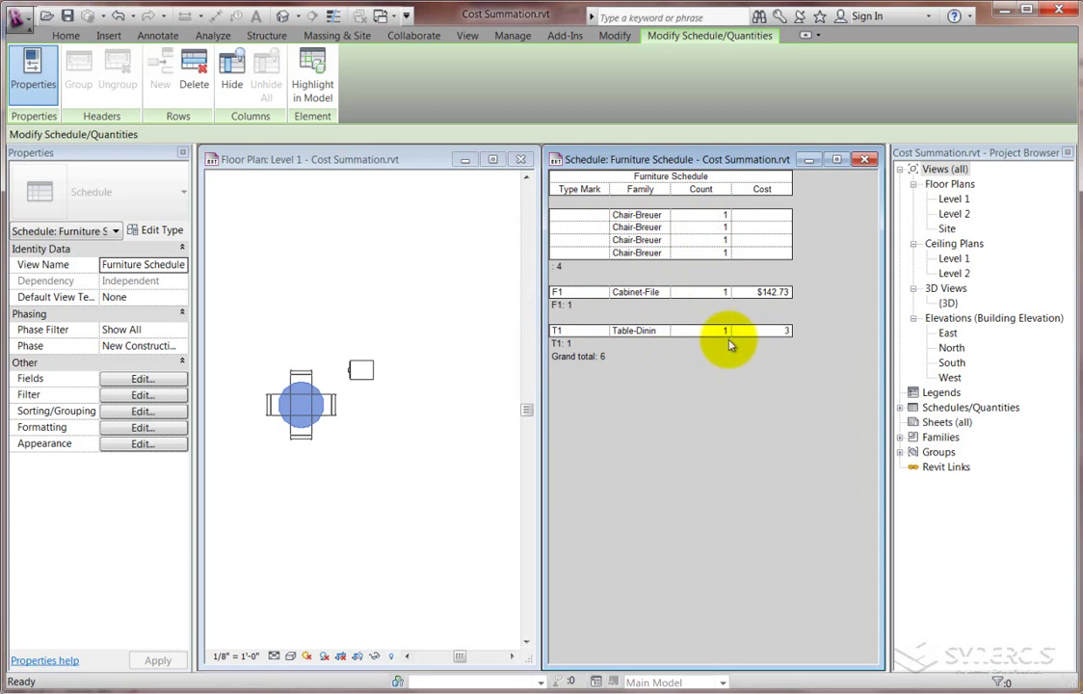
pyautogui.write('325')
pyautogui.press('Return')
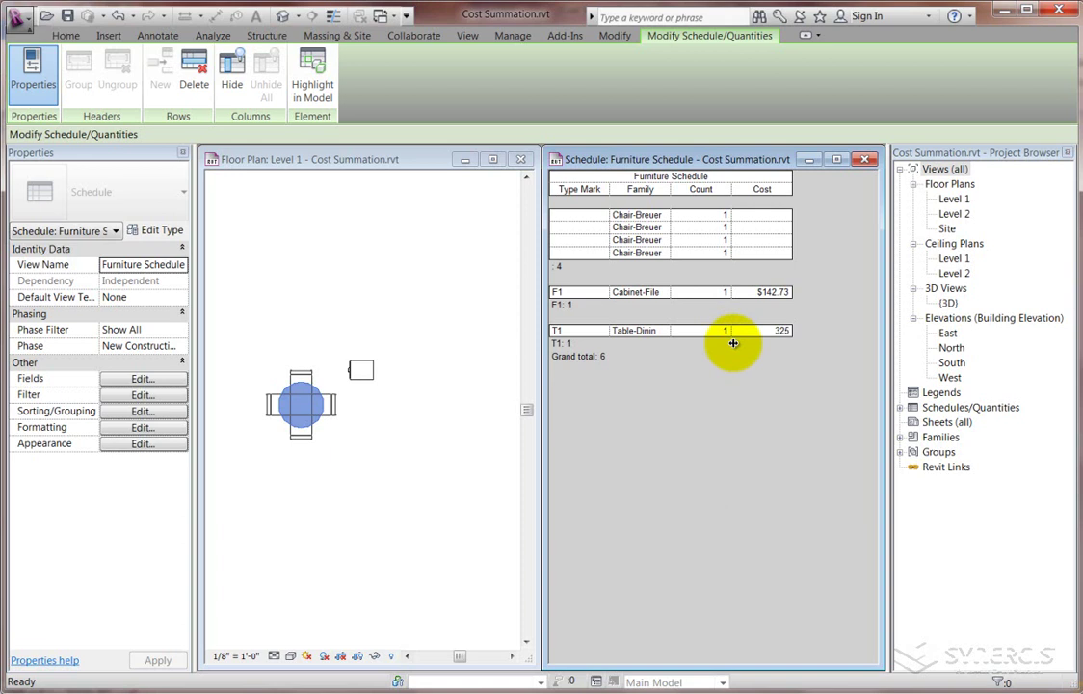
pyautogui.click(626, 333)
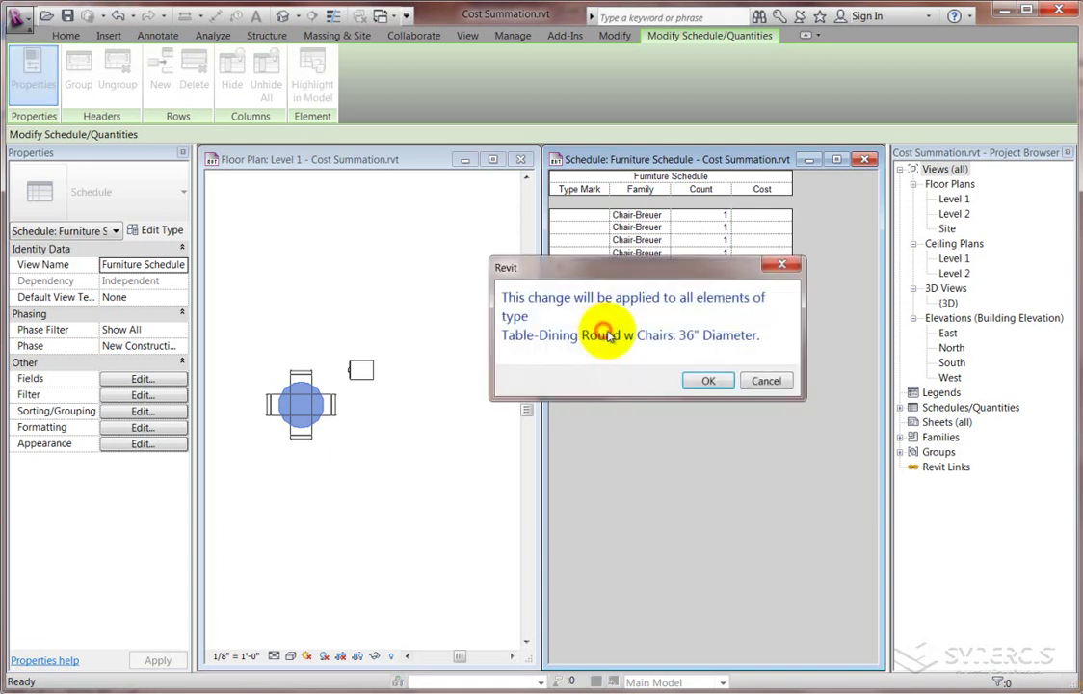
pyautogui.click(706, 382)
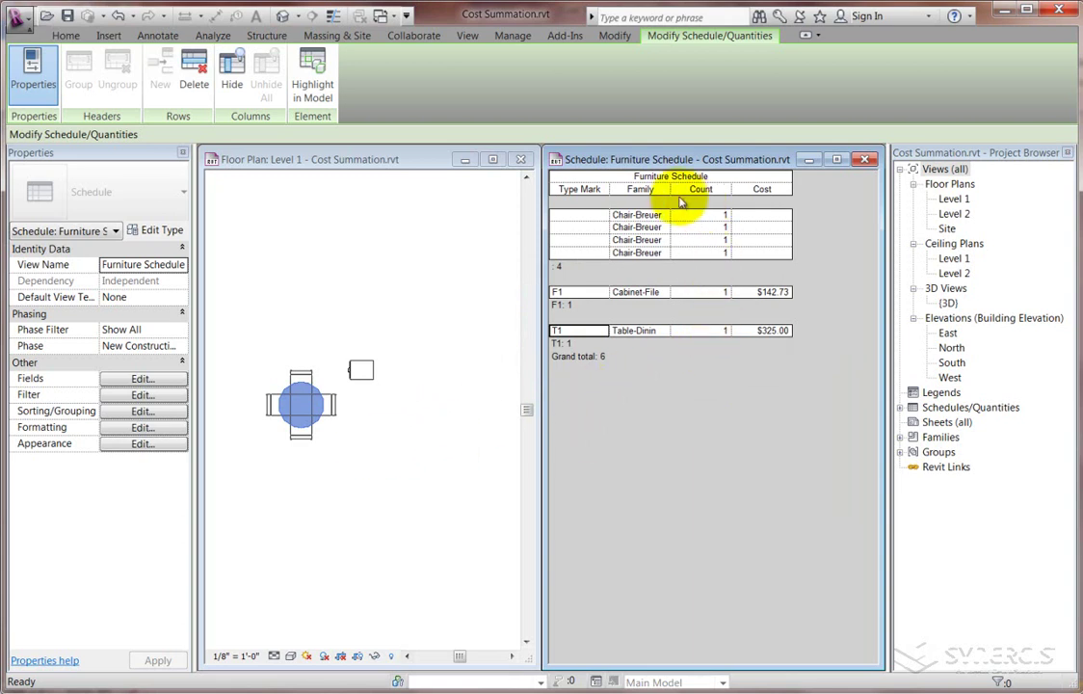
pyautogui.moveTo(670, 188); pyautogui.dragTo(747, 189)
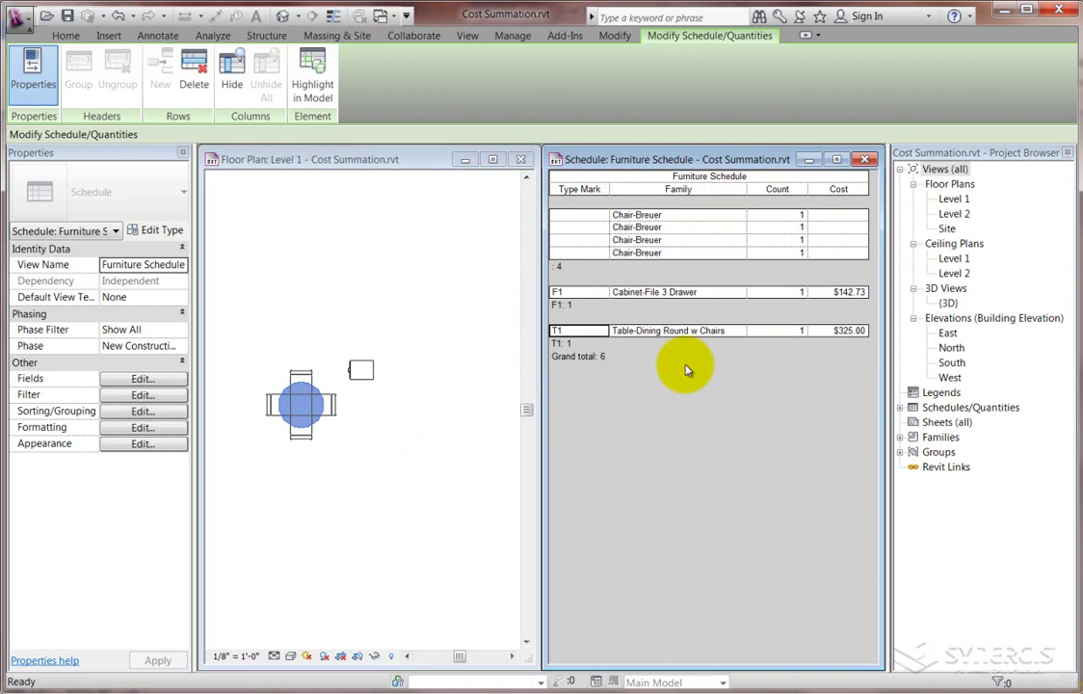
# - Mark the Chair-Breuer type as C1 for all four chairs
pyautogui.click(574, 216)
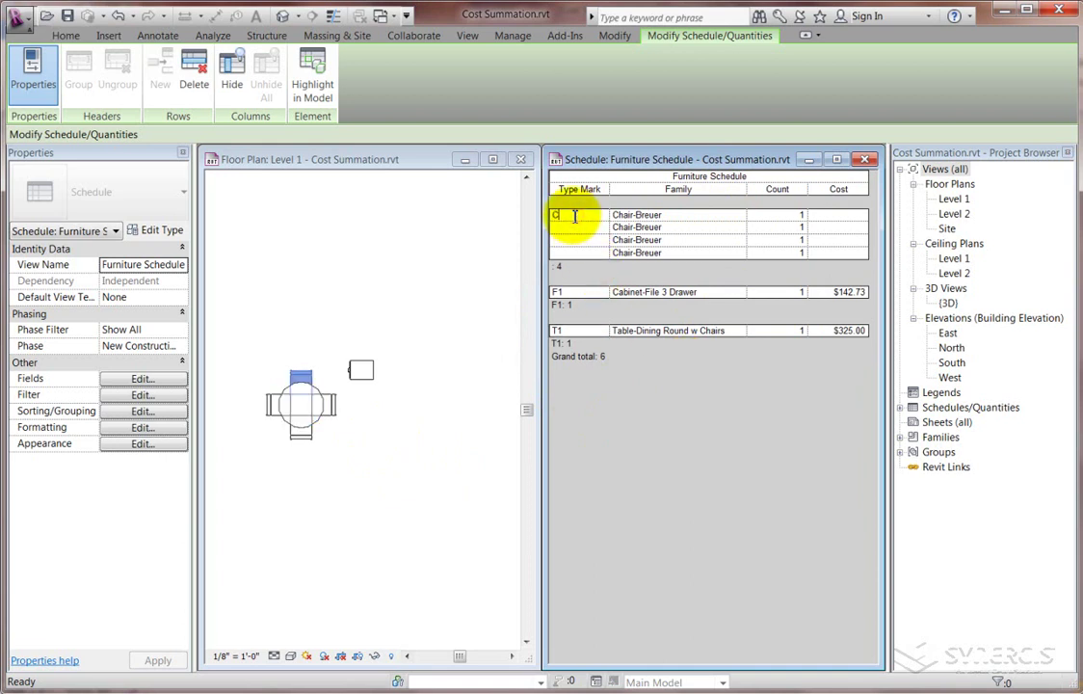
pyautogui.click(671, 228)
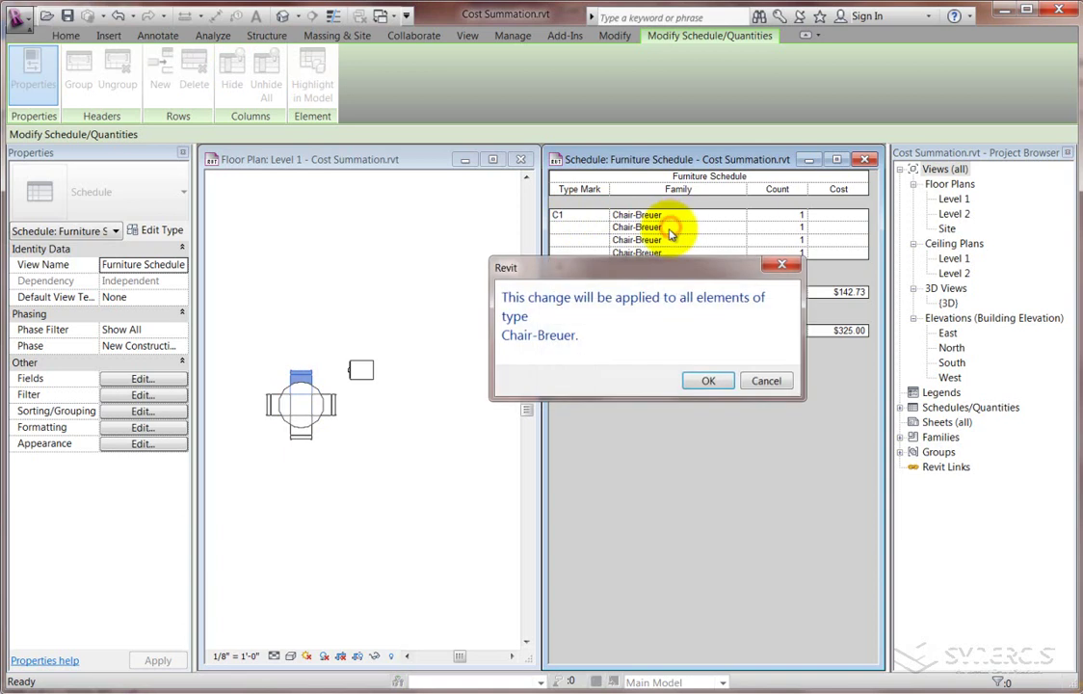
pyautogui.click(703, 380)
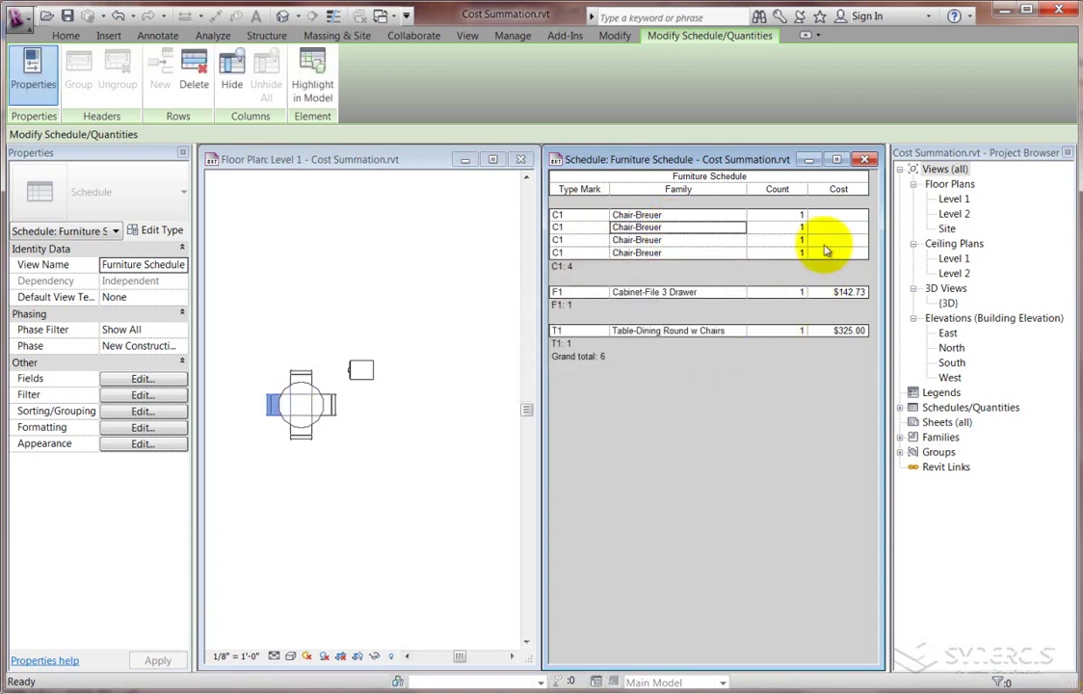
# - Give the Chair-Breuer type a cost of $92.68
pyautogui.click(835, 217)
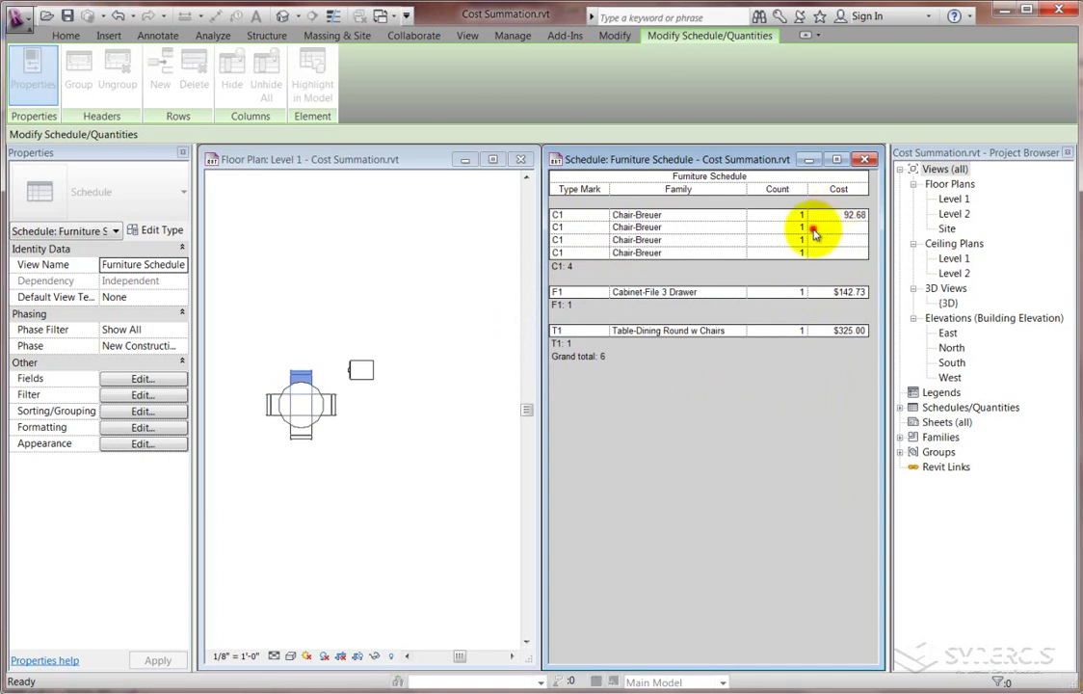
pyautogui.click(815, 230)
pyautogui.click(706, 380)
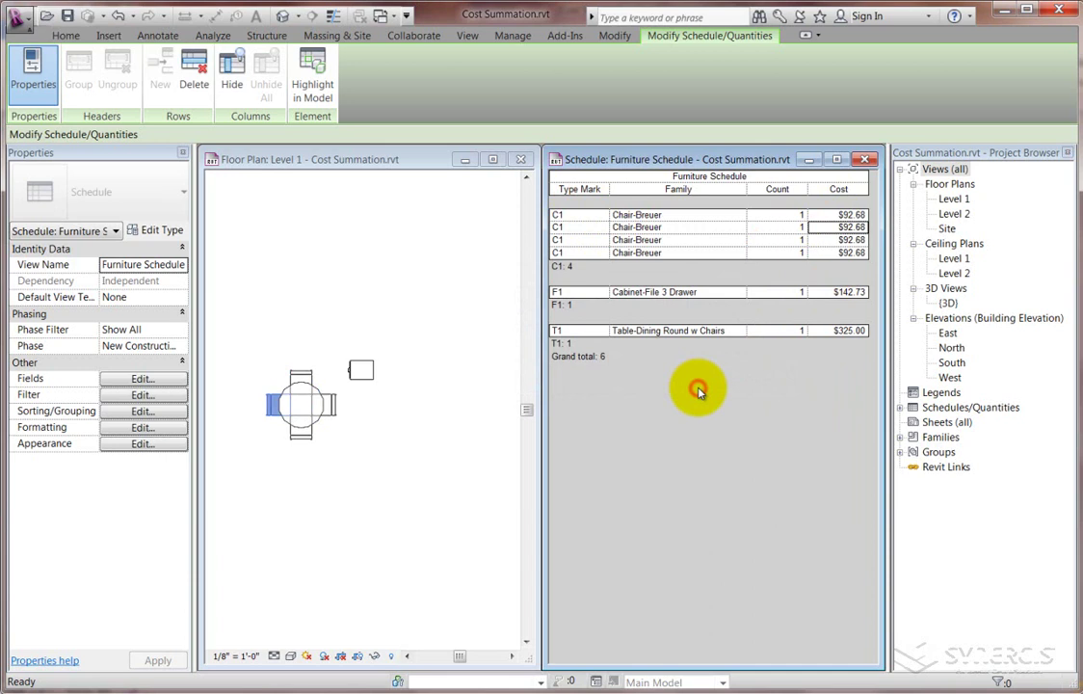
# - Turn on Calculate totals for the Cost field in the schedule's Formatting settings
pyautogui.click(142, 427)
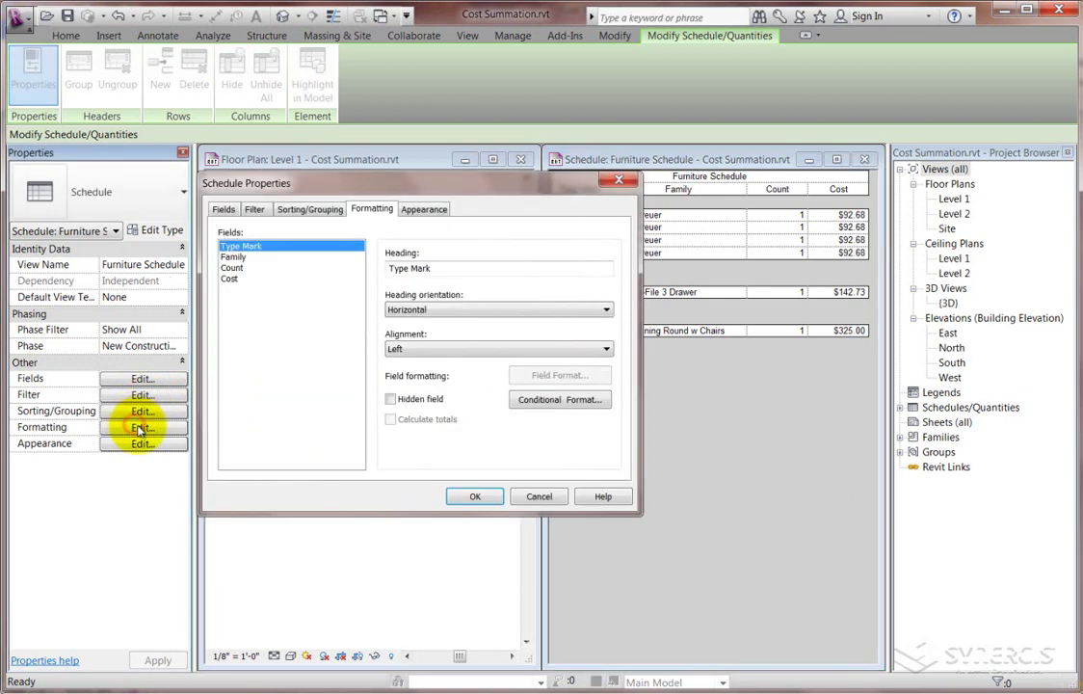
pyautogui.click(228, 279)
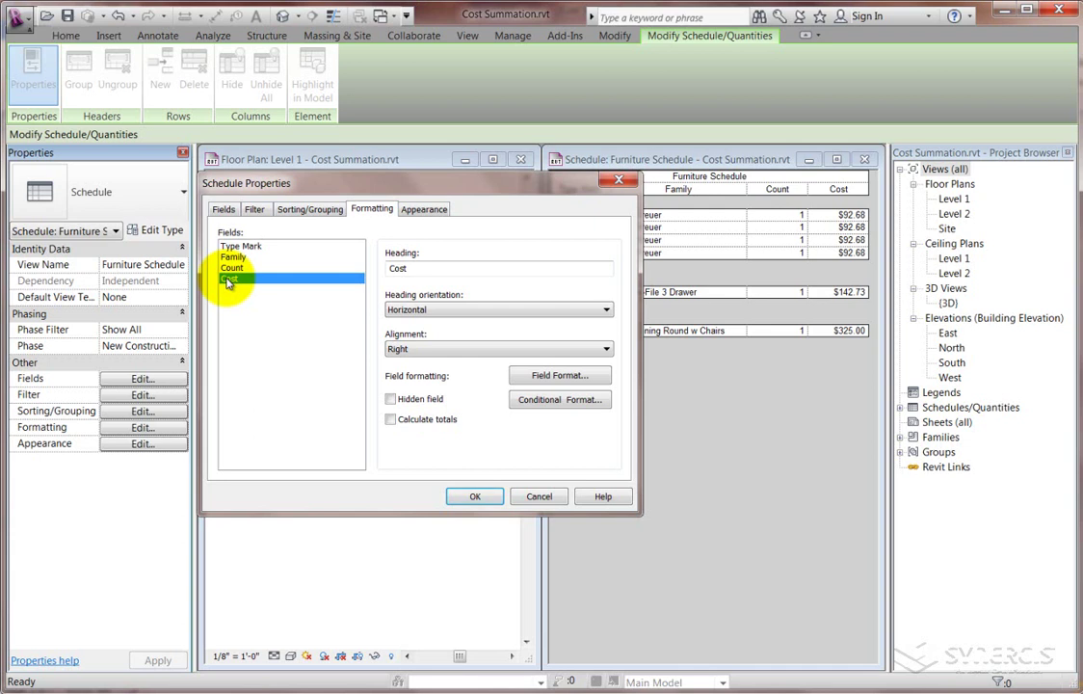
pyautogui.click(390, 420)
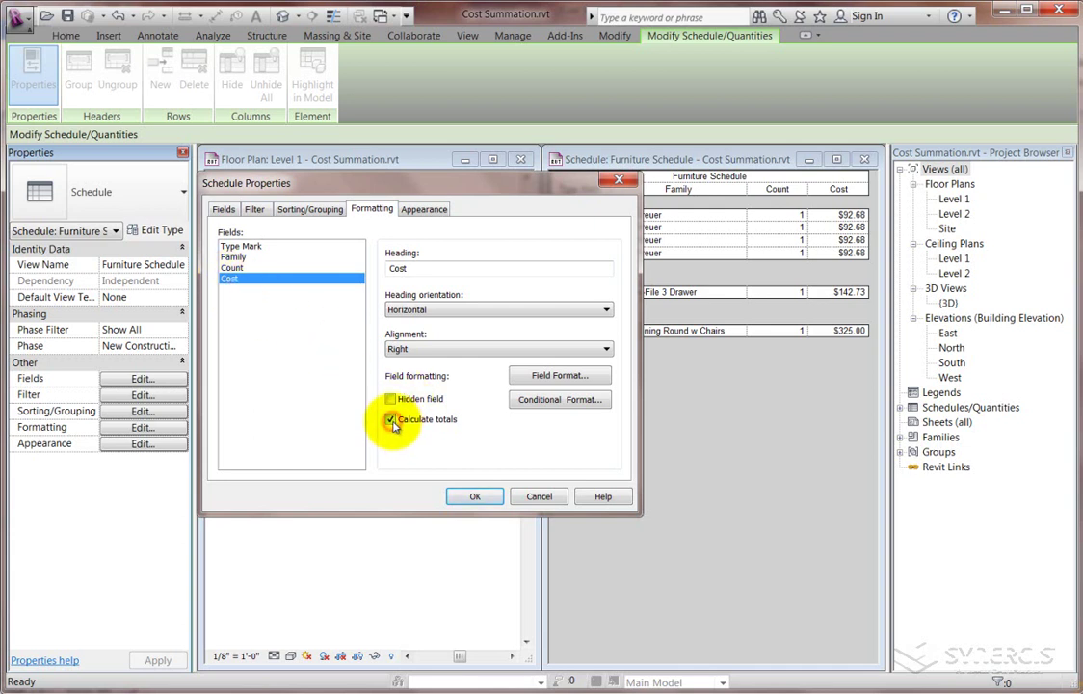
pyautogui.click(474, 495)
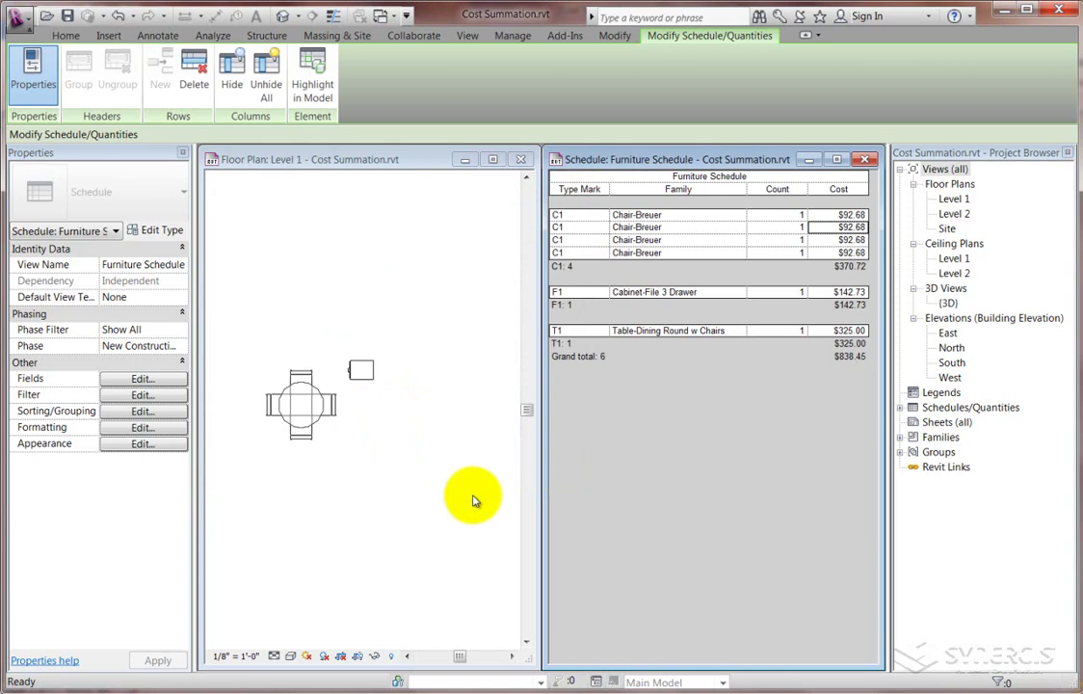
# - Make the Level 1 floor plan the active view
pyautogui.click(66, 37)
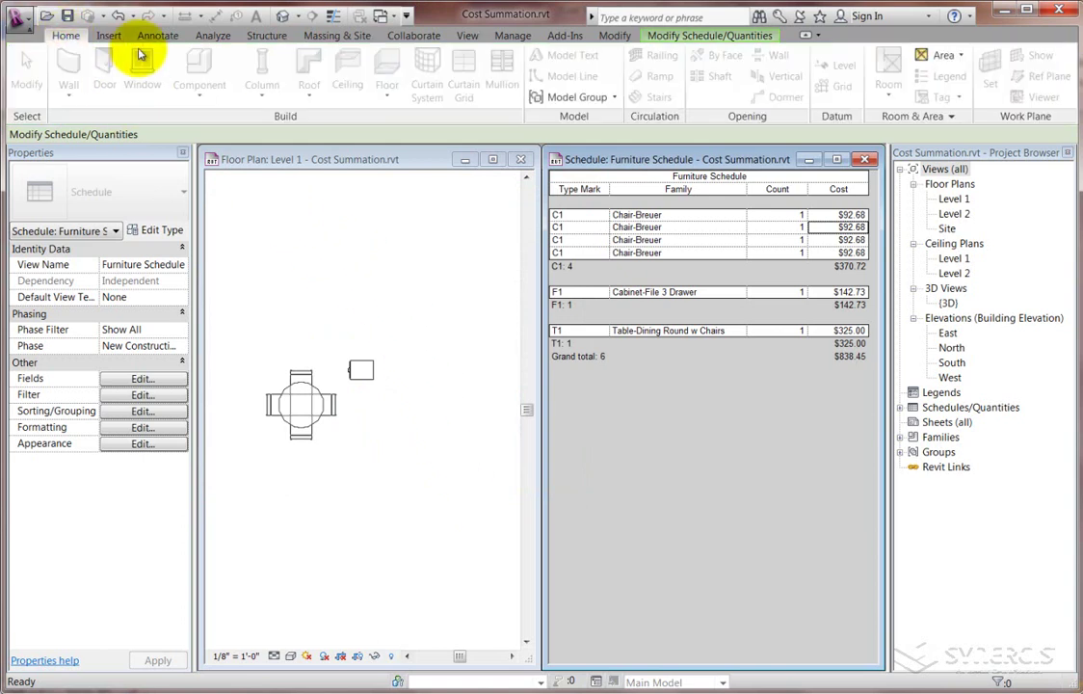
pyautogui.click(408, 161)
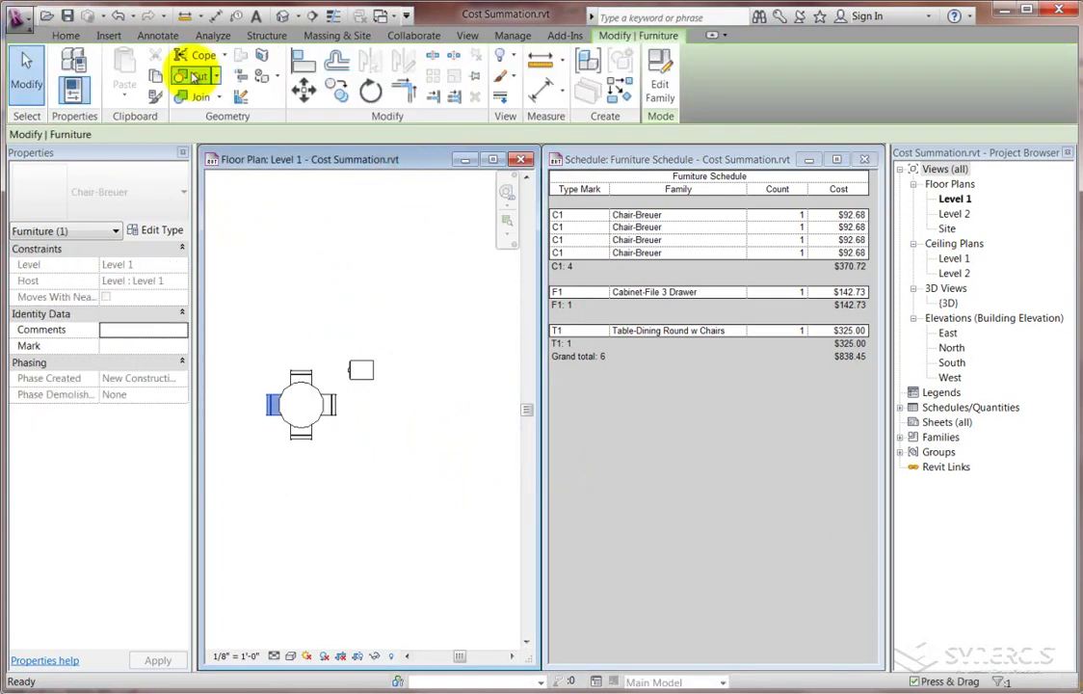
pyautogui.click(68, 36)
# - Place a Table-Dining Round w Chairs: 60" Diameter below the existing table
pyautogui.click(202, 67)
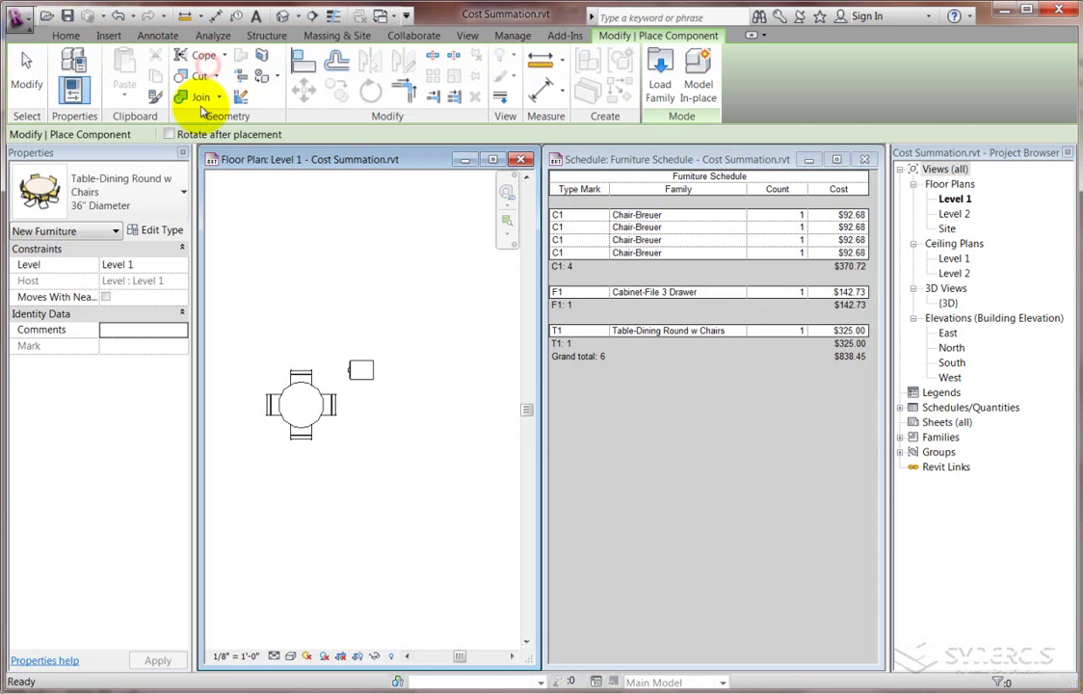
pyautogui.click(175, 190)
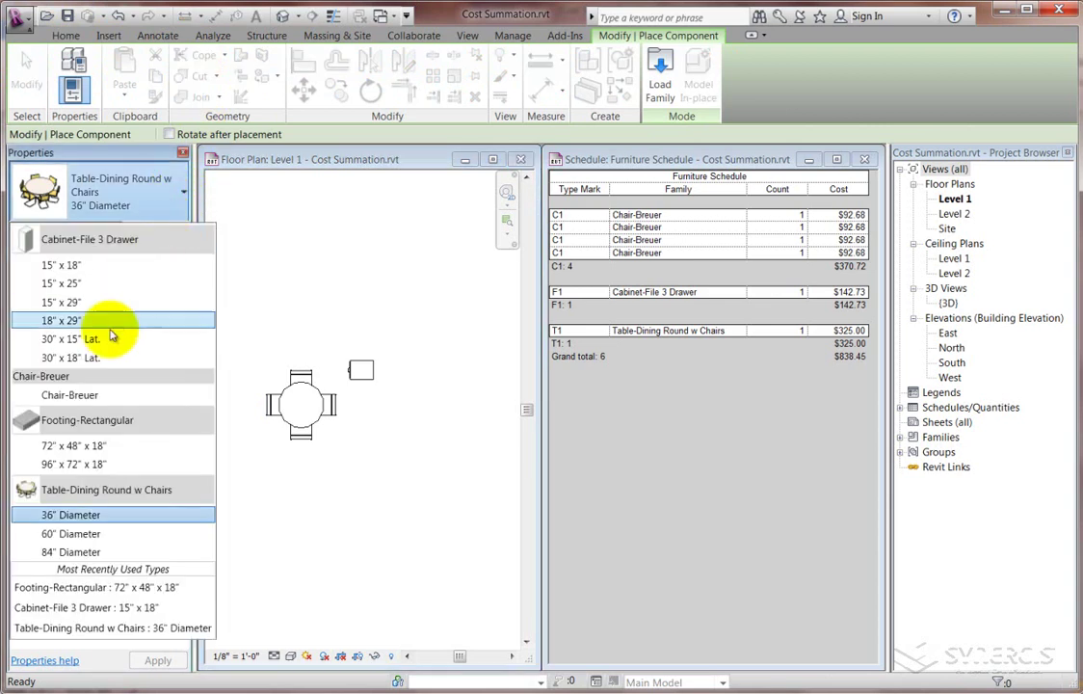
pyautogui.click(73, 534)
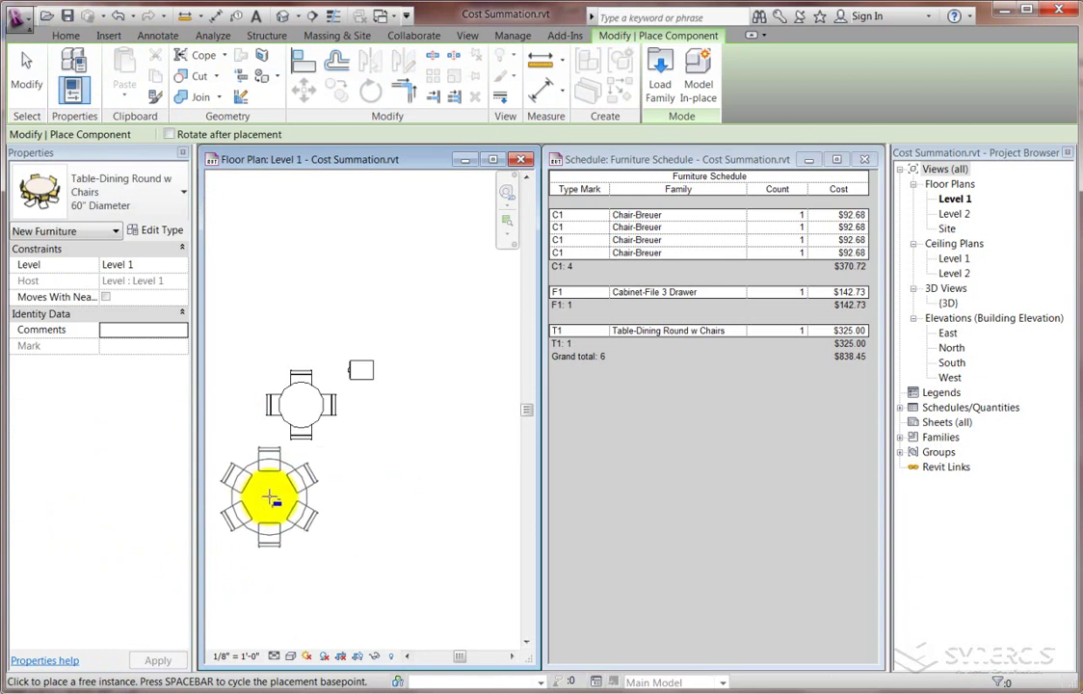
pyautogui.click(271, 499)
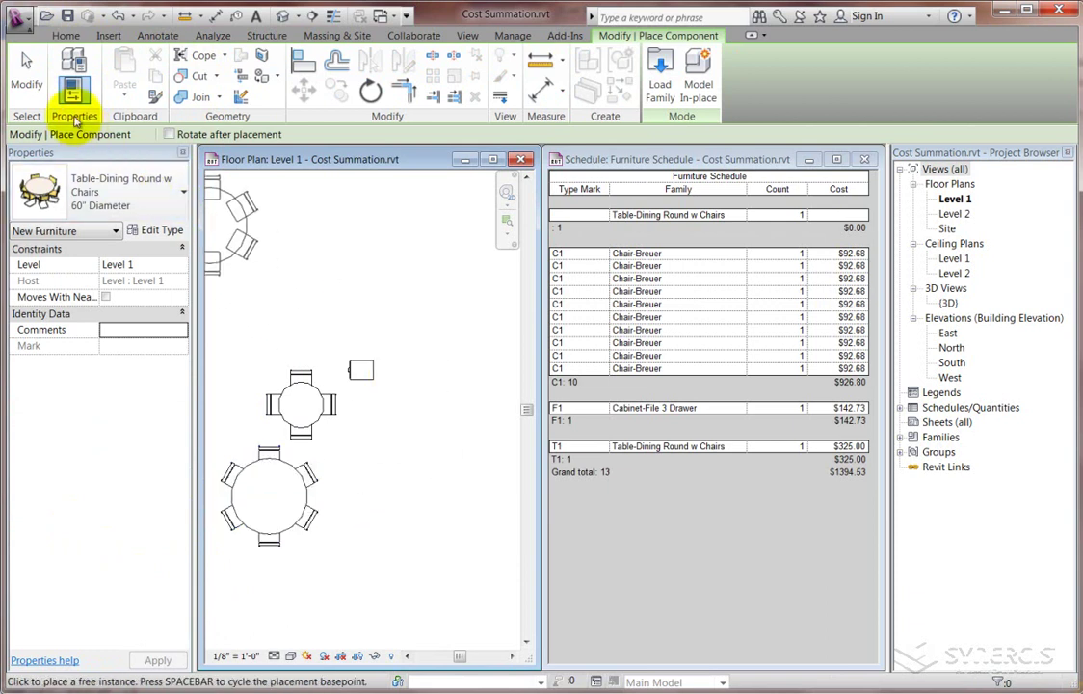
pyautogui.click(29, 82)
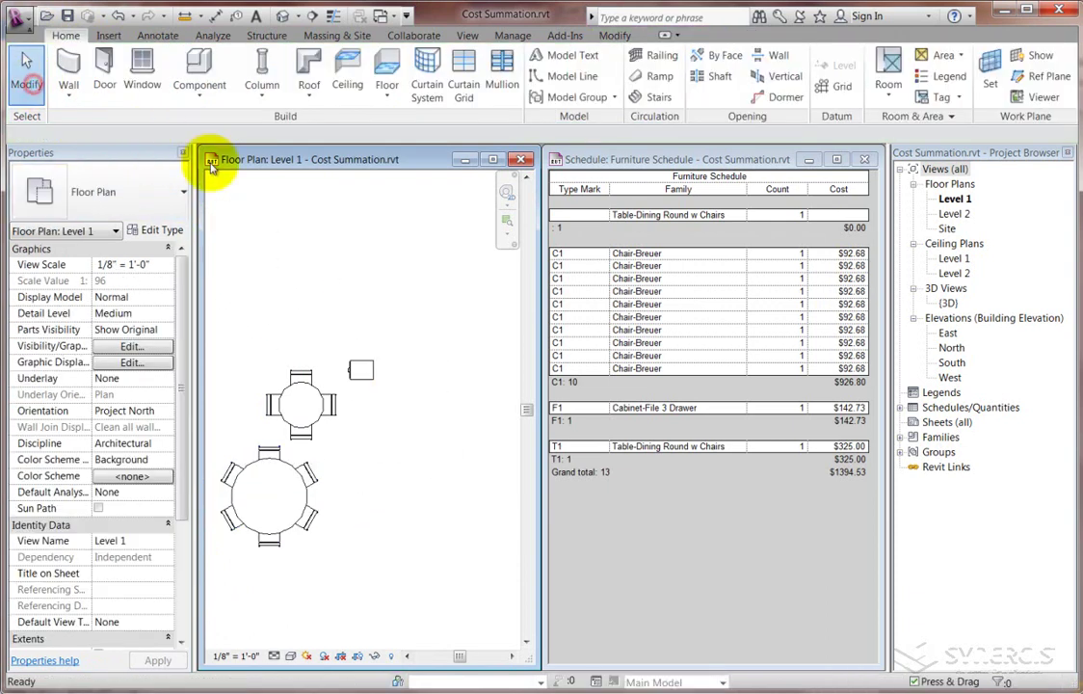
# - Give the 60" table type the Type Mark T2, applied to all such tables
pyautogui.click(582, 214)
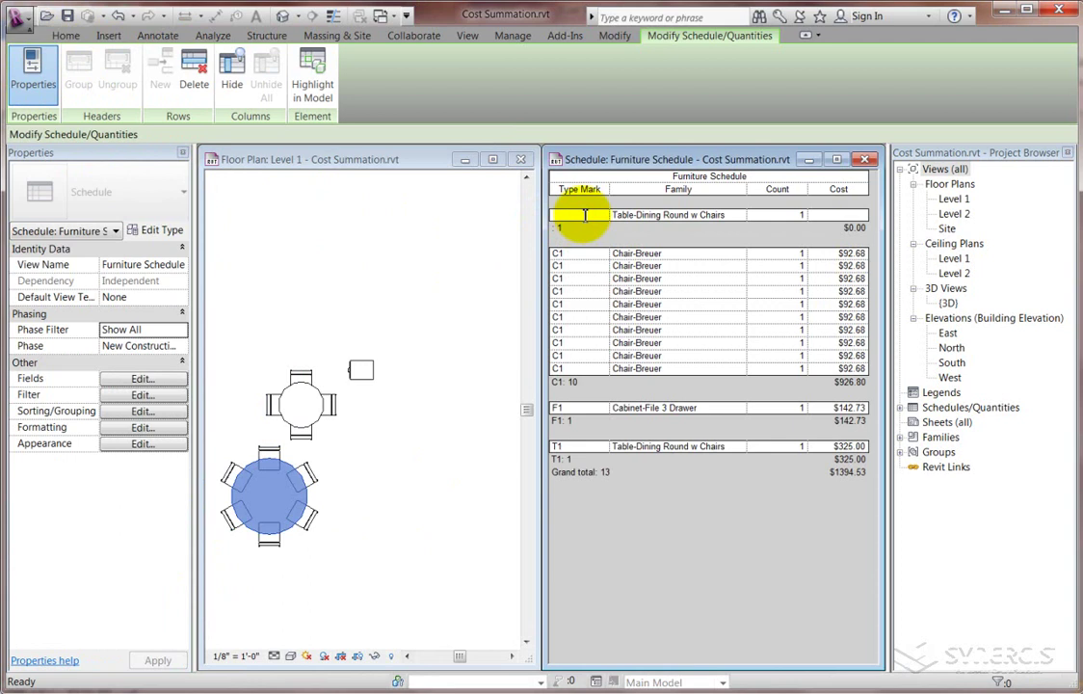
pyautogui.write('T2')
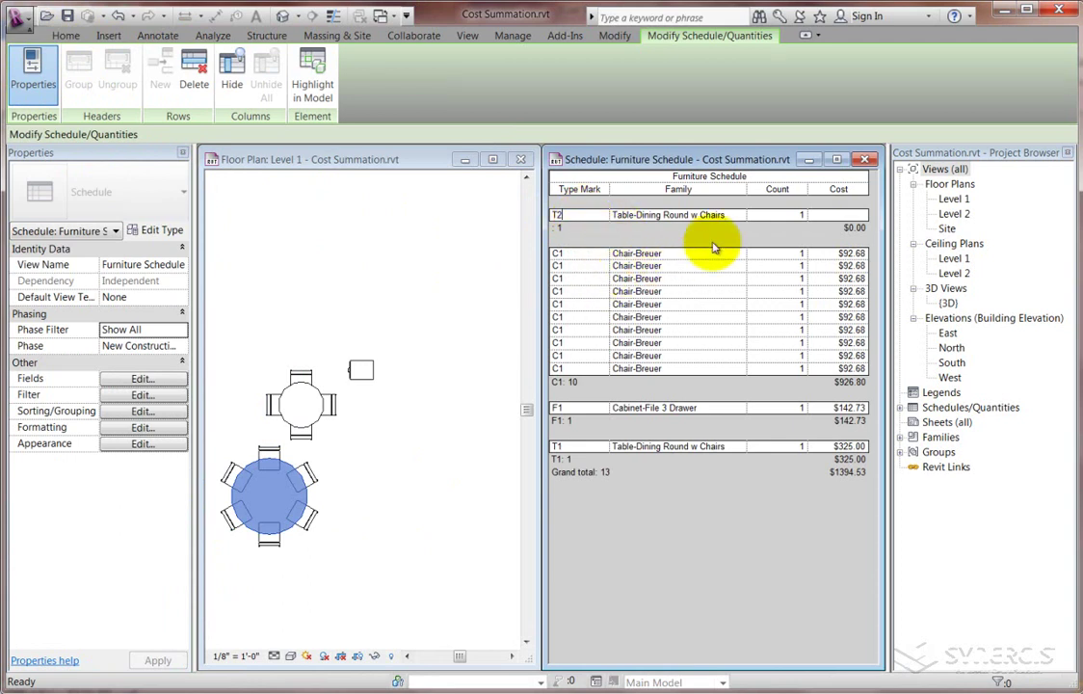
pyautogui.click(778, 217)
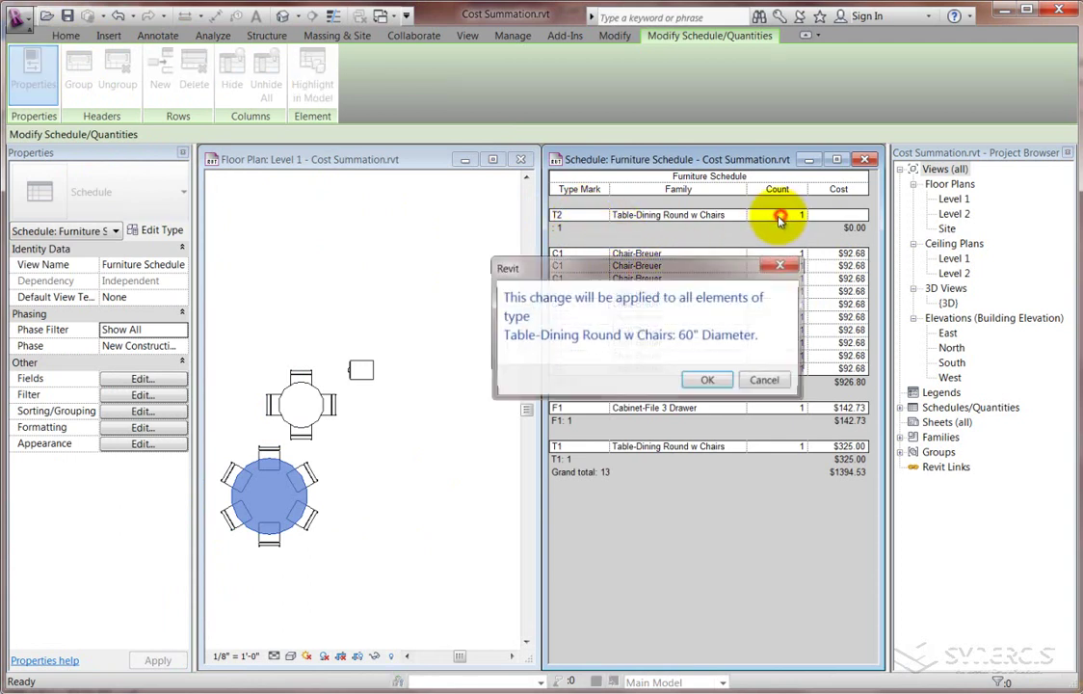
pyautogui.click(701, 380)
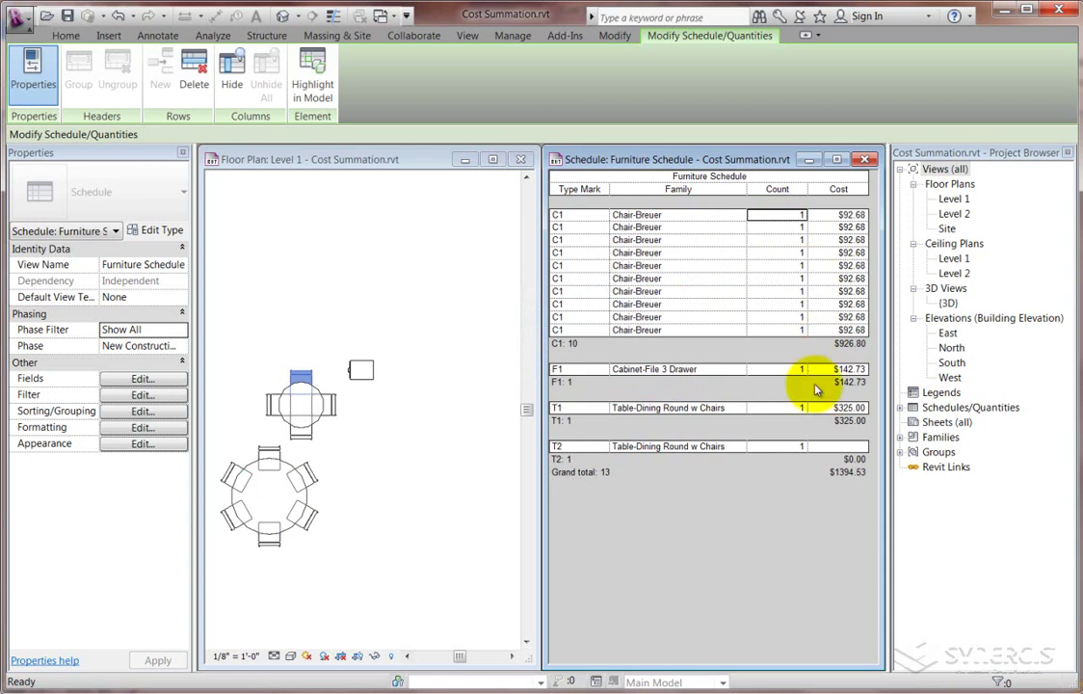
# - Set the T2 table type's cost to $474.99
pyautogui.click(830, 447)
pyautogui.click(832, 448)
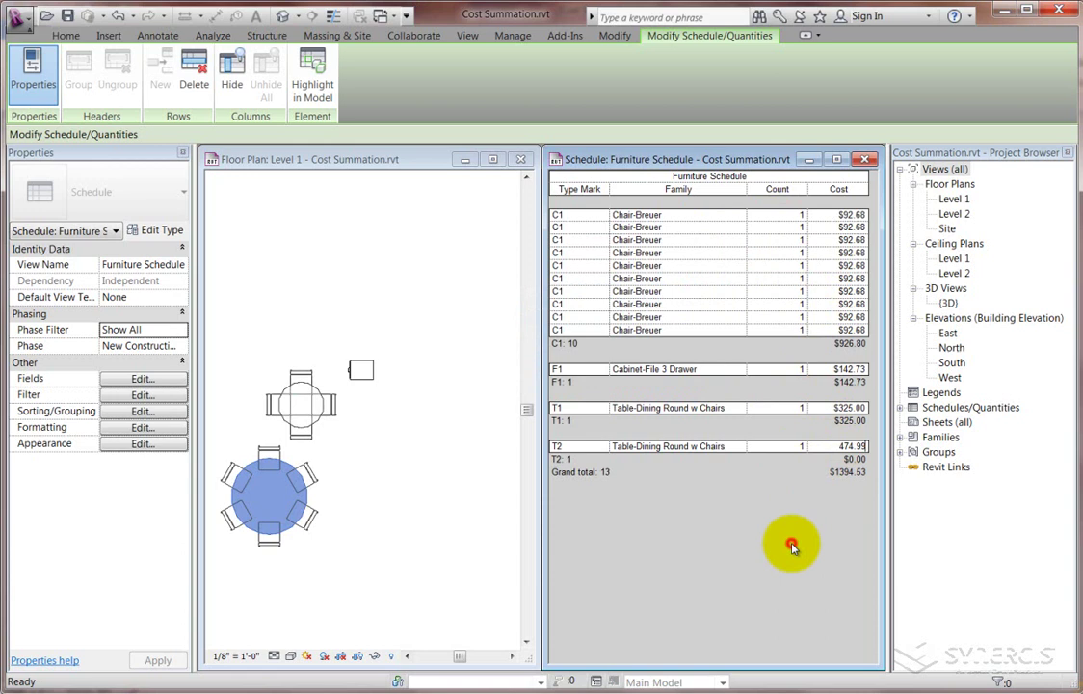
pyautogui.click(708, 453)
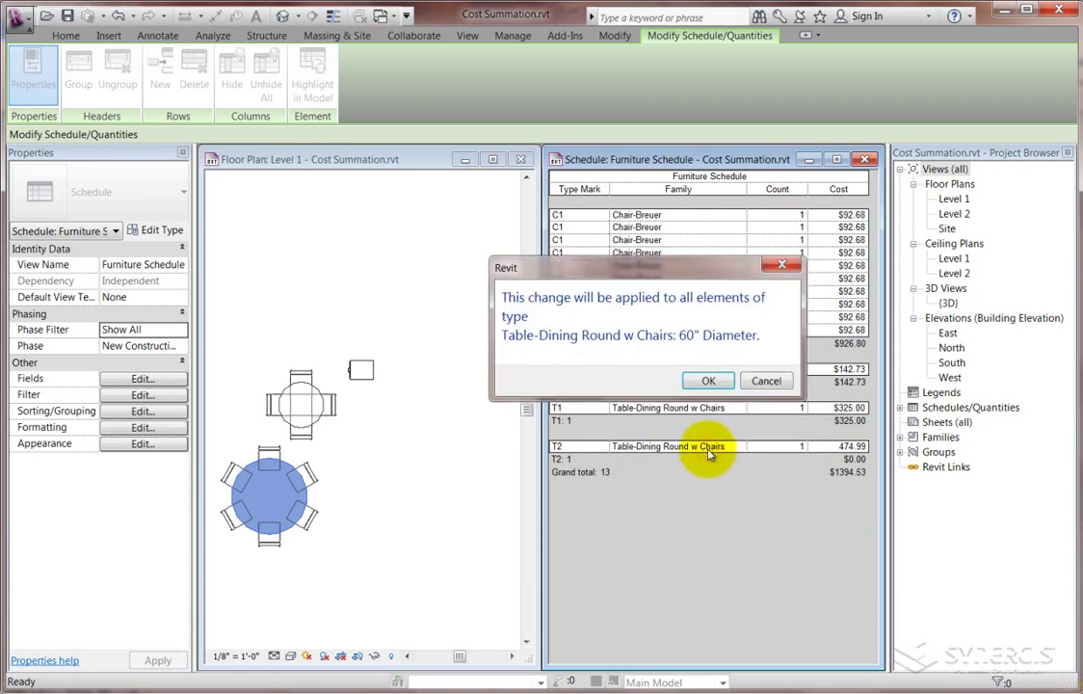
pyautogui.click(697, 379)
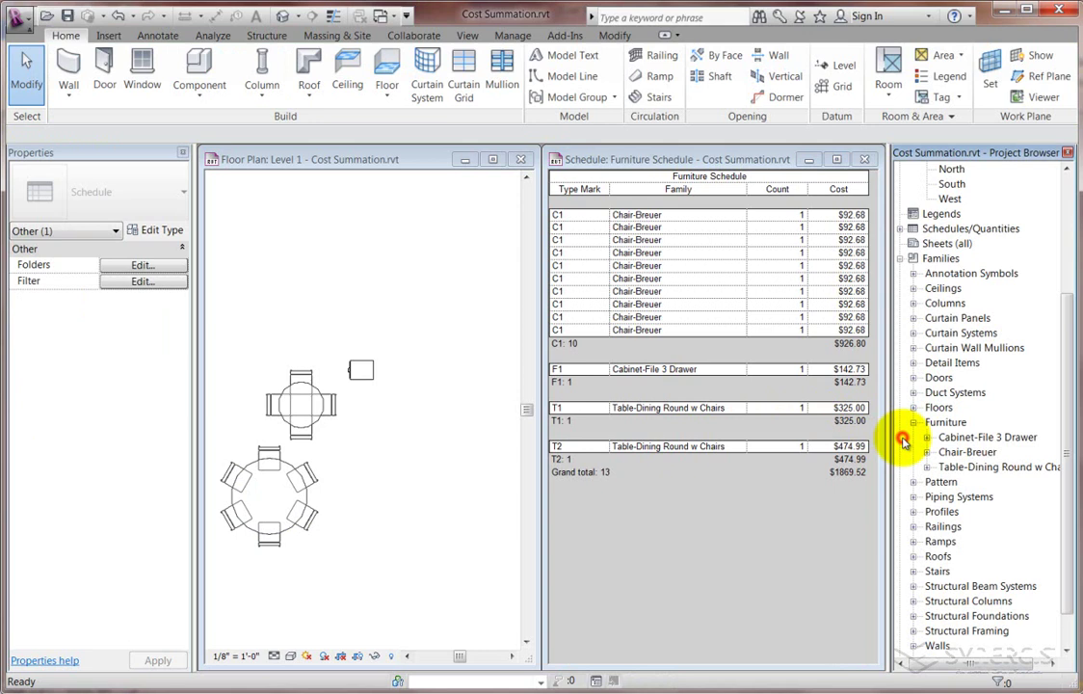
# - Expand the Chair-Breuer and round dining table families and inspect Chair-Breuer's C1, 92.68 properties
pyautogui.click(903, 441)
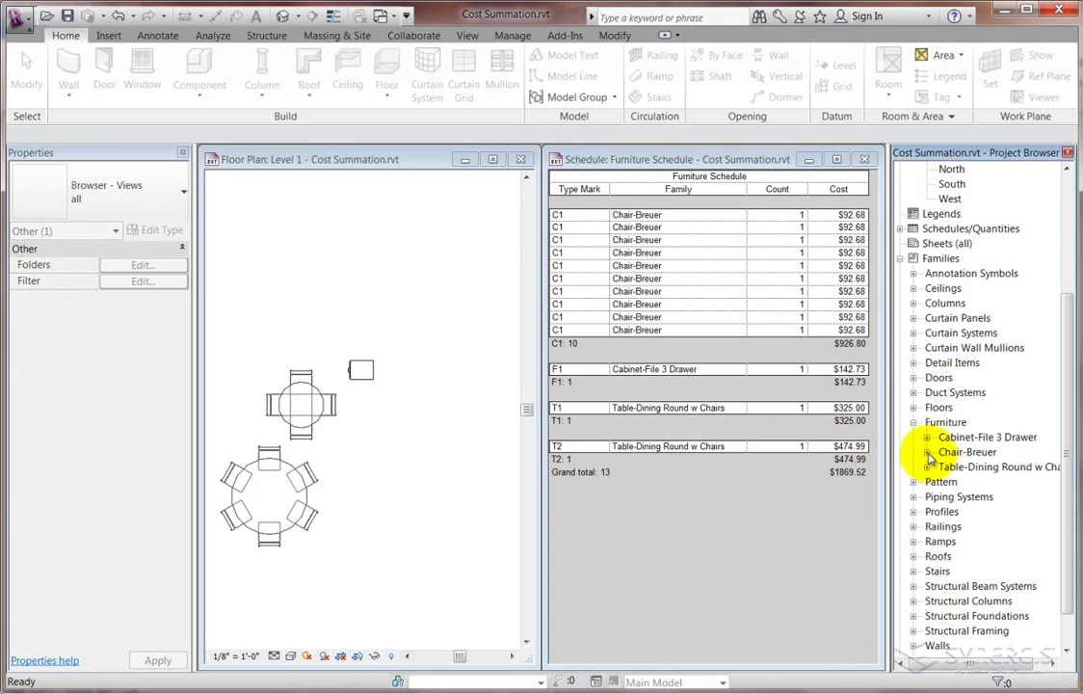
pyautogui.click(927, 453)
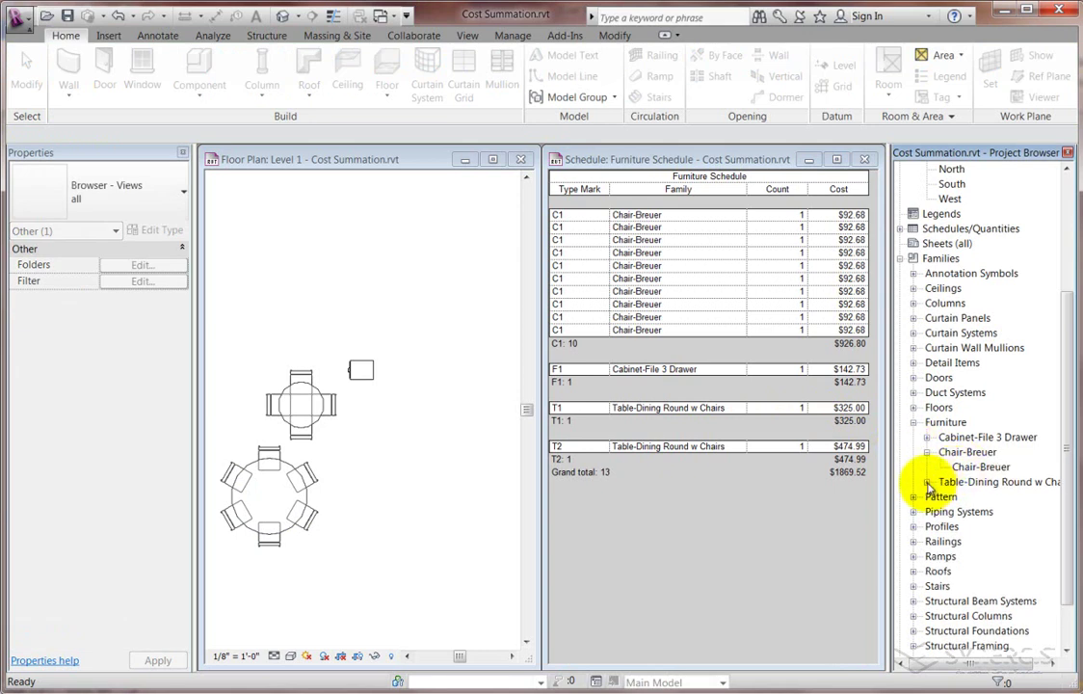
pyautogui.click(927, 483)
pyautogui.click(980, 497)
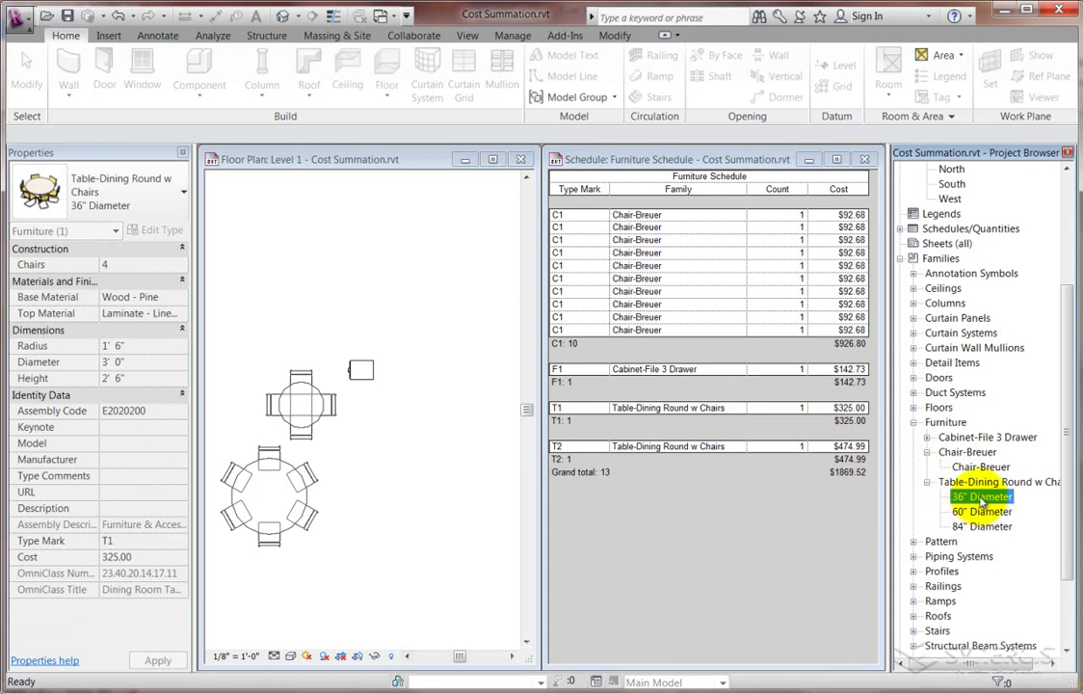
pyautogui.click(979, 468)
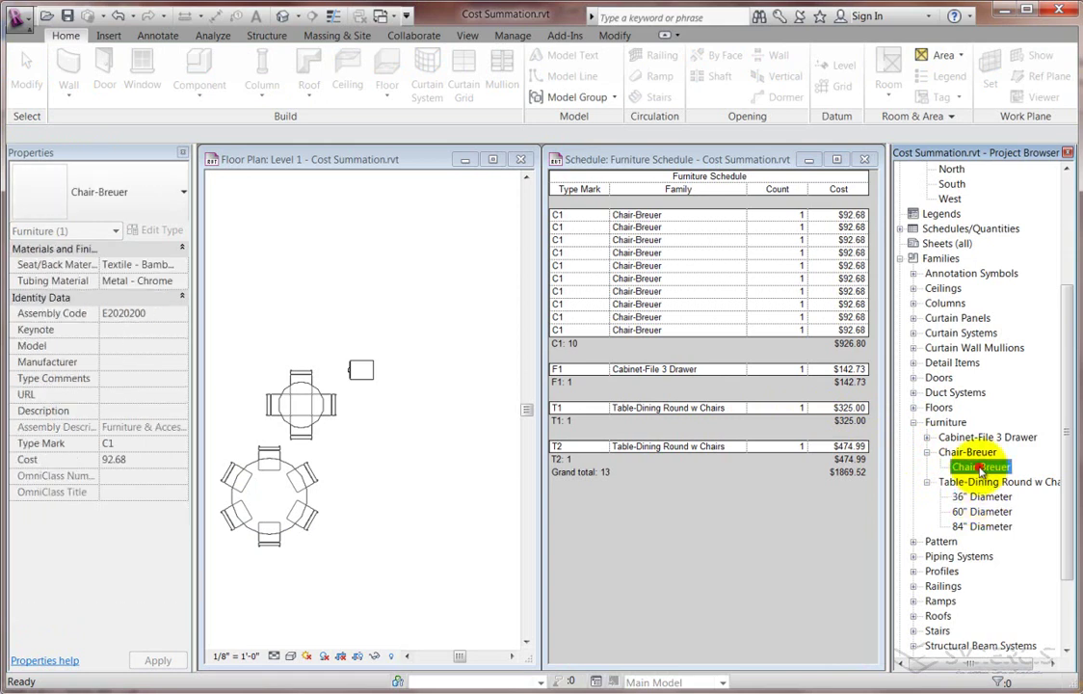